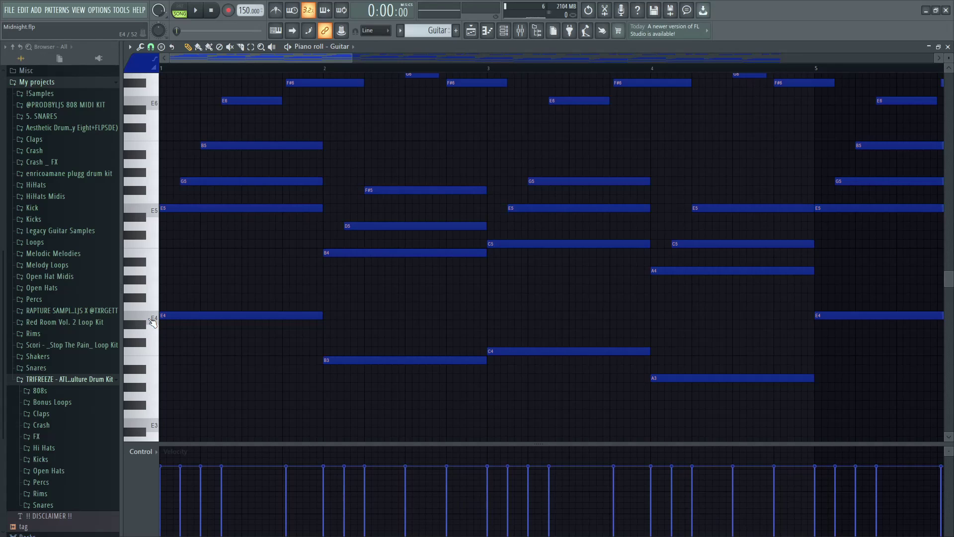
- Duplicate the bar-1 E4 bass note into bar 2 and lower the copy to B3
{"action": "left_click", "coordinate": [152, 322]}
{"action": "left_click", "coordinate": [174, 317]}
{"action": "key", "text": "ctrl+b"}
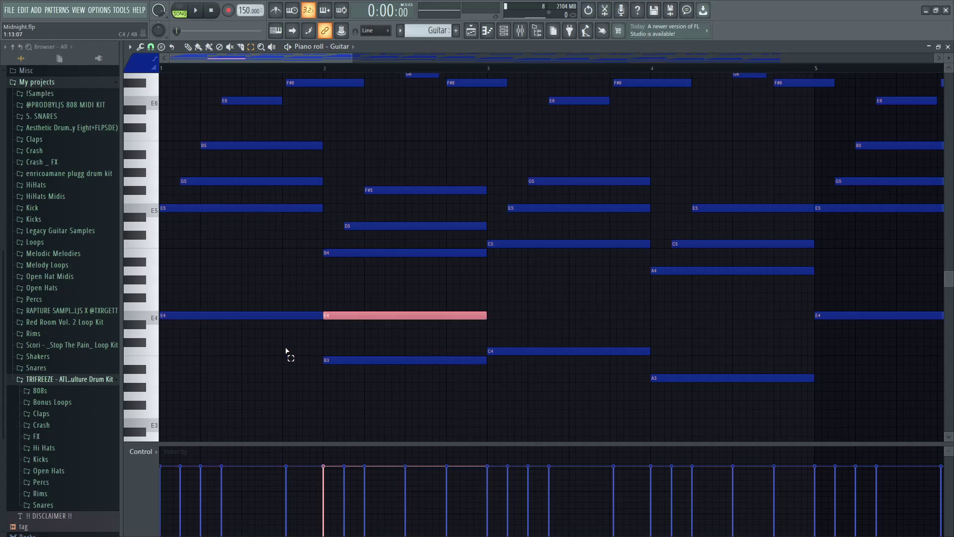
{"action": "key", "text": "shift+Down"}
{"action": "key", "text": "shift+Down"}
{"action": "key", "text": "shift+Down"}
{"action": "key", "text": "shift+Down"}
{"action": "key", "text": "shift+Down"}
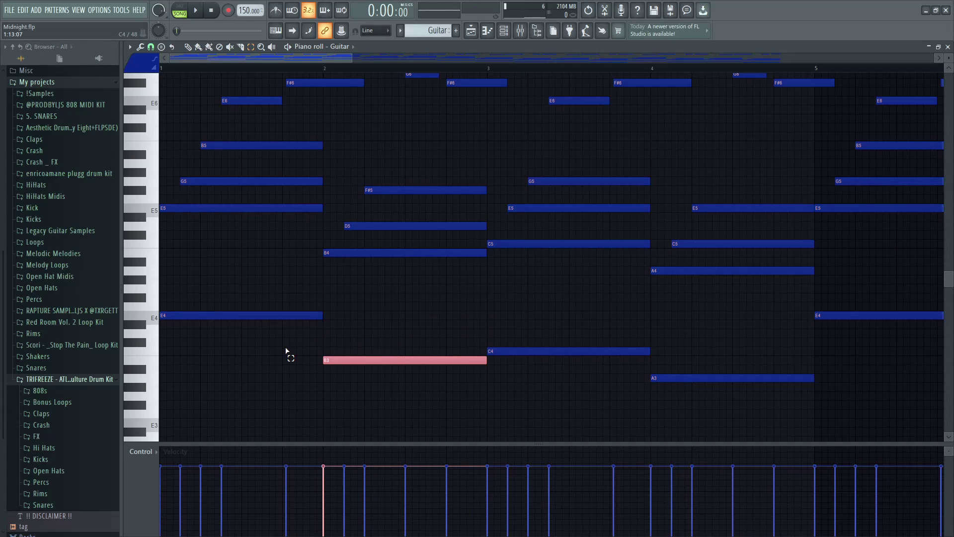
- Duplicate the bass note into bar 3 at C4 and into bar 4 at A3
{"action": "key", "text": "ctrl+b"}
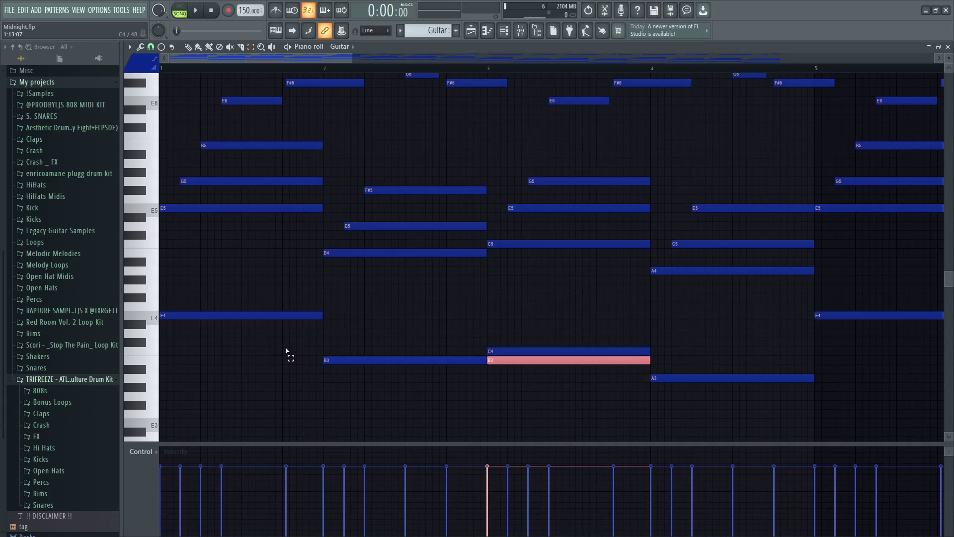
{"action": "key", "text": "shift+Up"}
{"action": "key", "text": "ctrl+b"}
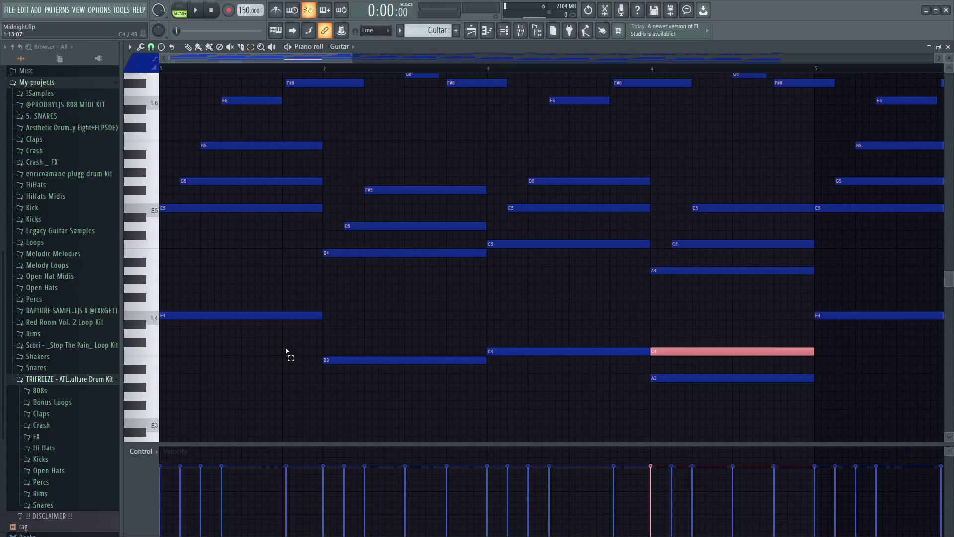
{"action": "key", "text": "shift+Down"}
{"action": "key", "text": "shift+Down"}
{"action": "key", "text": "shift+Down"}
{"action": "left_click", "coordinate": [343, 407]}
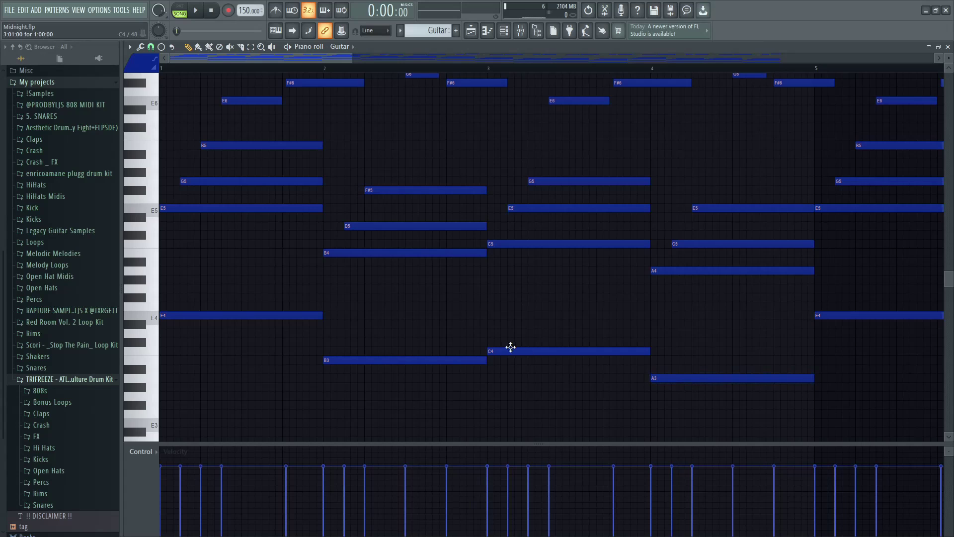
- Copy the four bass notes of bars 1 to 4 up one octave and clear the copies from the selection
{"action": "left_click_drag", "start_coordinate": [283, 323], "coordinate": [731, 437]}
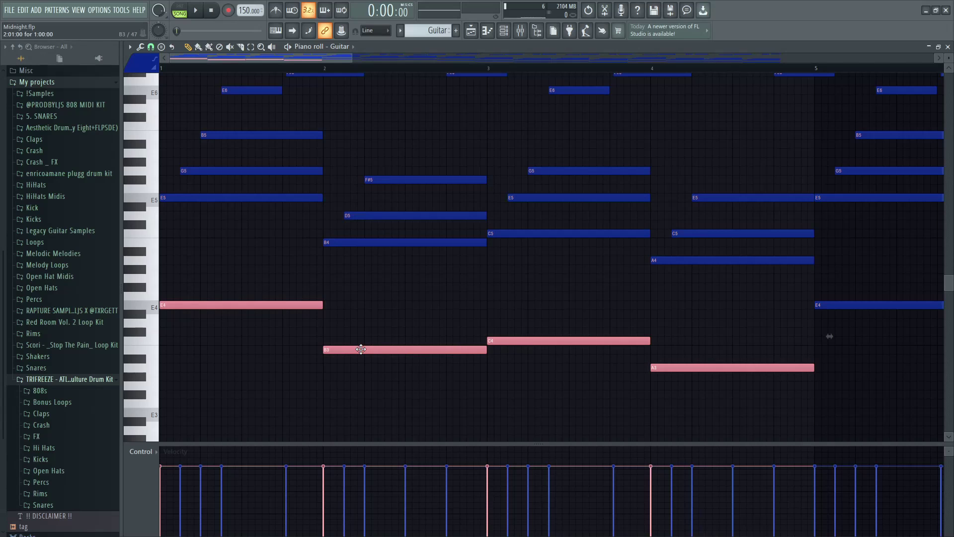
{"action": "key", "text": "ctrl+Up"}
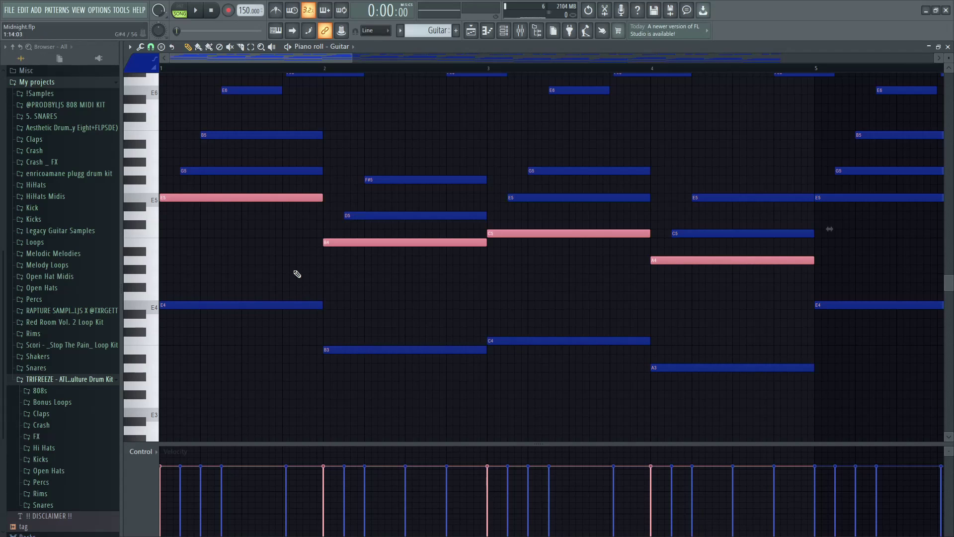
{"action": "left_click", "coordinate": [289, 198], "text": "ctrl"}
{"action": "left_click", "coordinate": [412, 242], "text": "ctrl"}
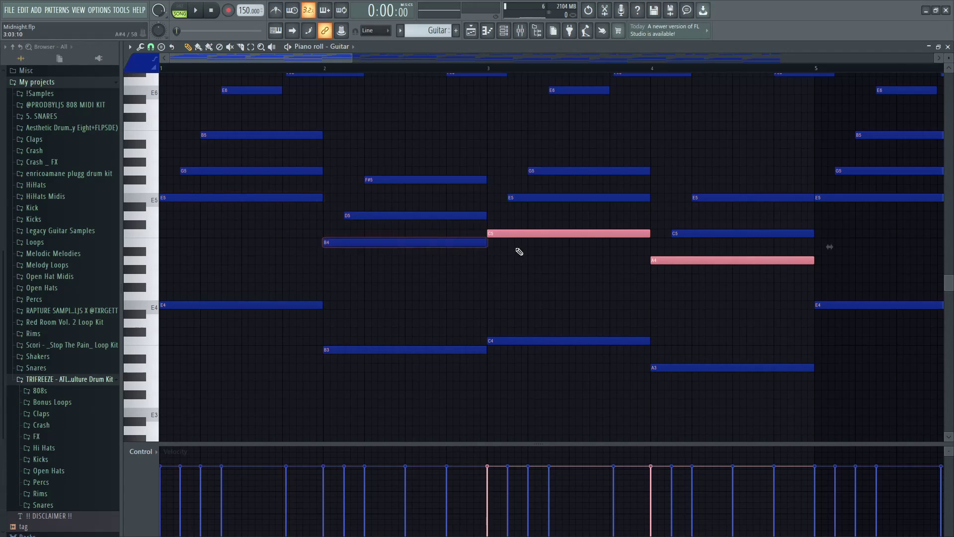
{"action": "left_click", "coordinate": [537, 233], "text": "ctrl"}
{"action": "left_click", "coordinate": [687, 260], "text": "ctrl"}
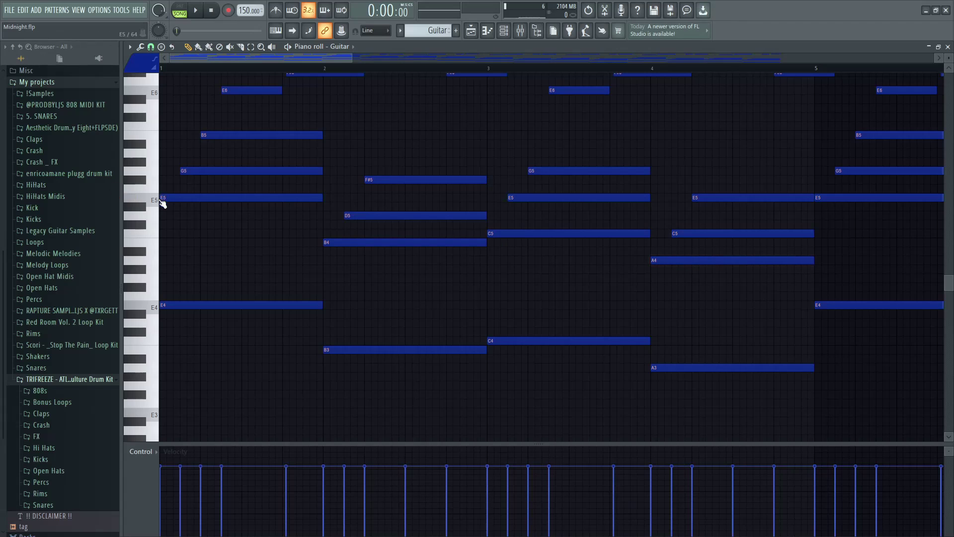
- Audition the arpeggio pitches between E5 and B5 on the piano roll keyboard
{"action": "left_click", "coordinate": [152, 206]}
{"action": "left_click", "coordinate": [152, 188]}
{"action": "left_click", "coordinate": [153, 177]}
{"action": "left_click", "coordinate": [154, 154]}
{"action": "left_click", "coordinate": [153, 143]}
- Audition the upper melody's pitches between B5 and G6 on the piano roll keyboard
{"action": "scroll", "coordinate": [247, 209], "scroll_direction": "up", "scroll_amount": 4}
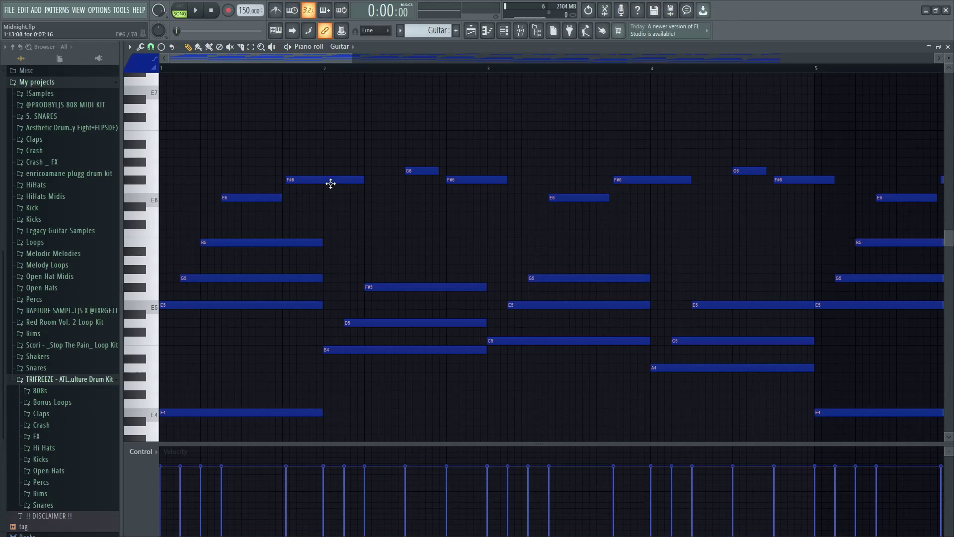
{"action": "left_click", "coordinate": [426, 170]}
{"action": "left_click", "coordinate": [154, 235]}
{"action": "left_click", "coordinate": [153, 245]}
{"action": "left_click", "coordinate": [153, 174]}
{"action": "left_click", "coordinate": [137, 181]}
{"action": "left_click", "coordinate": [155, 202]}
{"action": "left_click", "coordinate": [137, 182]}
- Review the first Fruity parametric EQ 2 and the Fruity Reeverb 2 settings on the Guitar mixer track
{"action": "key", "text": "F9"}
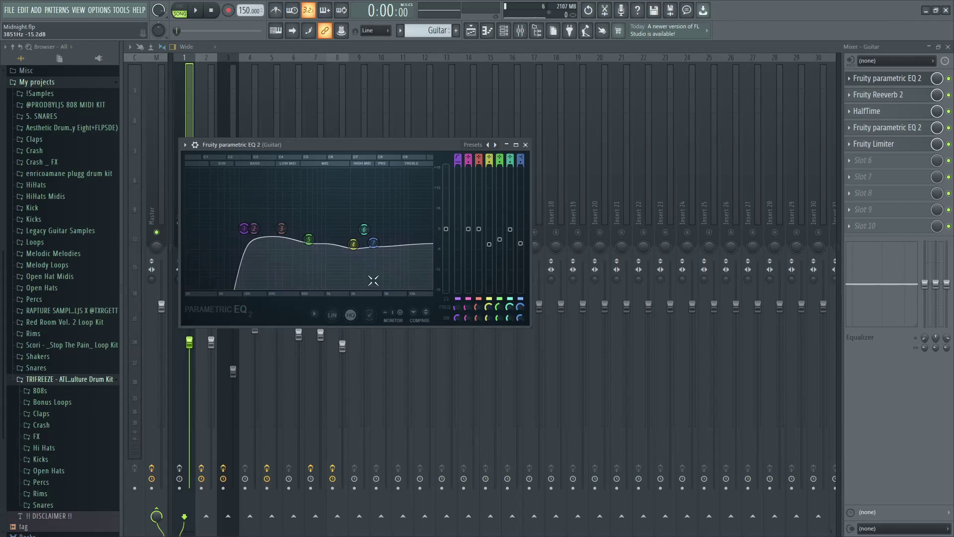
{"action": "left_click", "coordinate": [525, 145]}
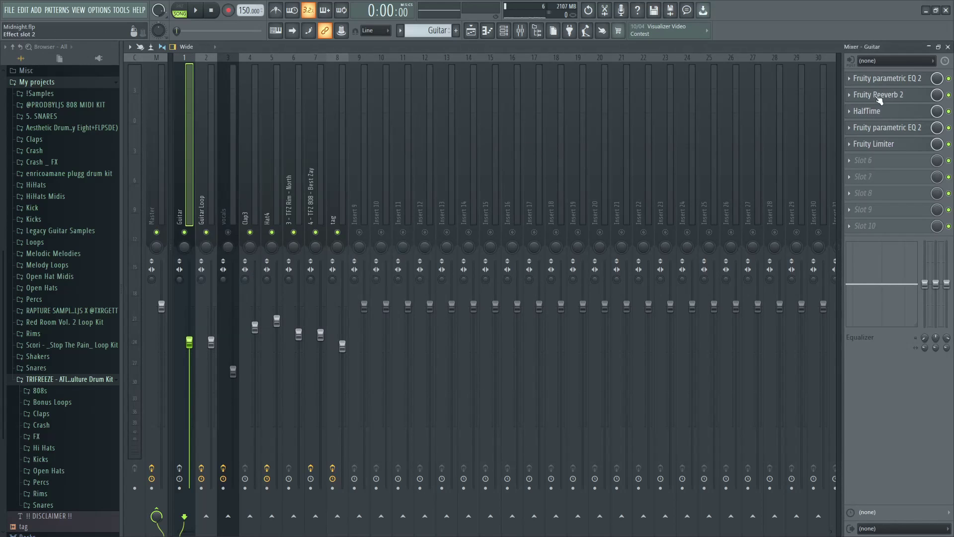
{"action": "left_click", "coordinate": [879, 99]}
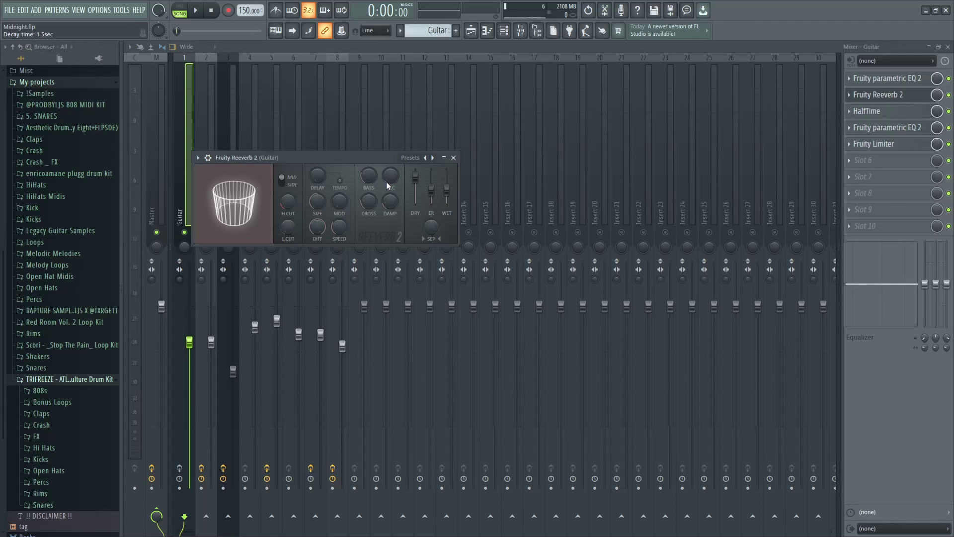
{"action": "left_click", "coordinate": [453, 158]}
- Run the HalfTime demo on the Guitar mixer track and set its loop to 1/2 and mode to 1.5x
{"action": "left_click", "coordinate": [867, 111]}
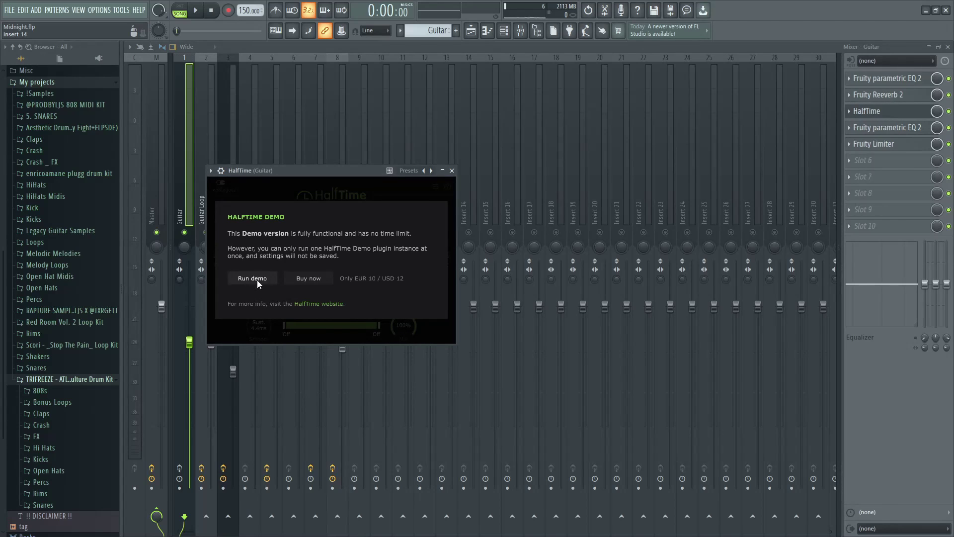
{"action": "left_click", "coordinate": [258, 279]}
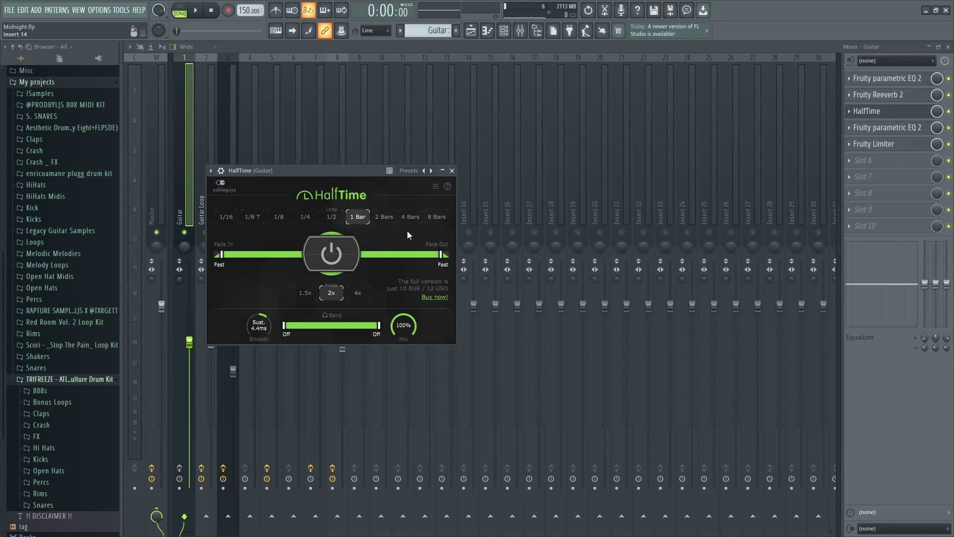
{"action": "left_click", "coordinate": [330, 217]}
{"action": "left_click", "coordinate": [305, 293]}
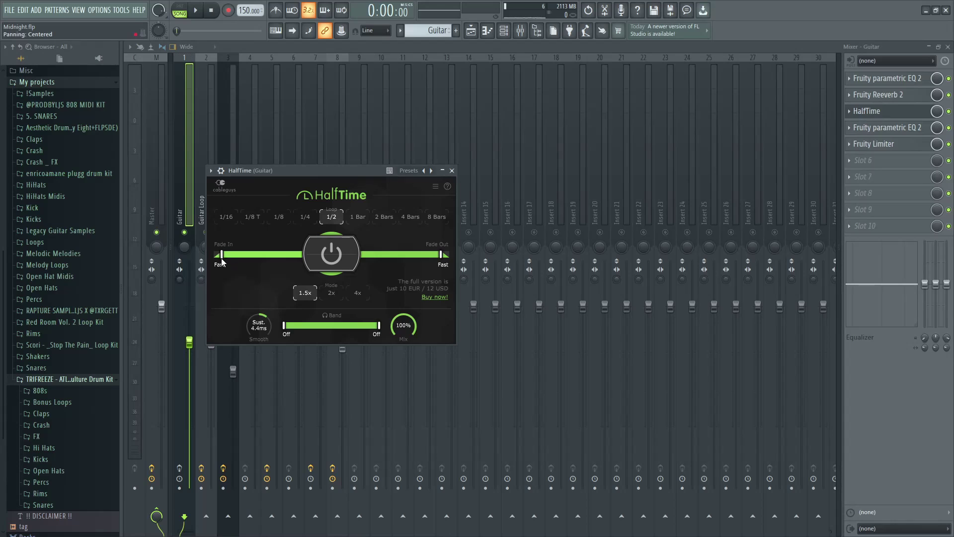
- Set HalfTime's fade in and fade out to Instant and preview the playback
{"action": "left_click_drag", "start_coordinate": [440, 255], "coordinate": [449, 255]}
{"action": "left_click_drag", "start_coordinate": [221, 257], "coordinate": [213, 256]}
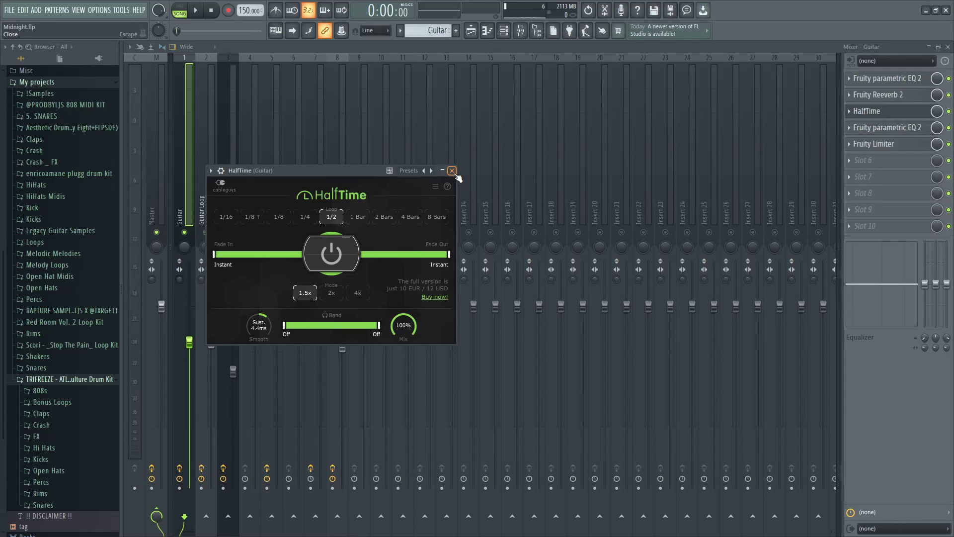
{"action": "key", "text": "space"}
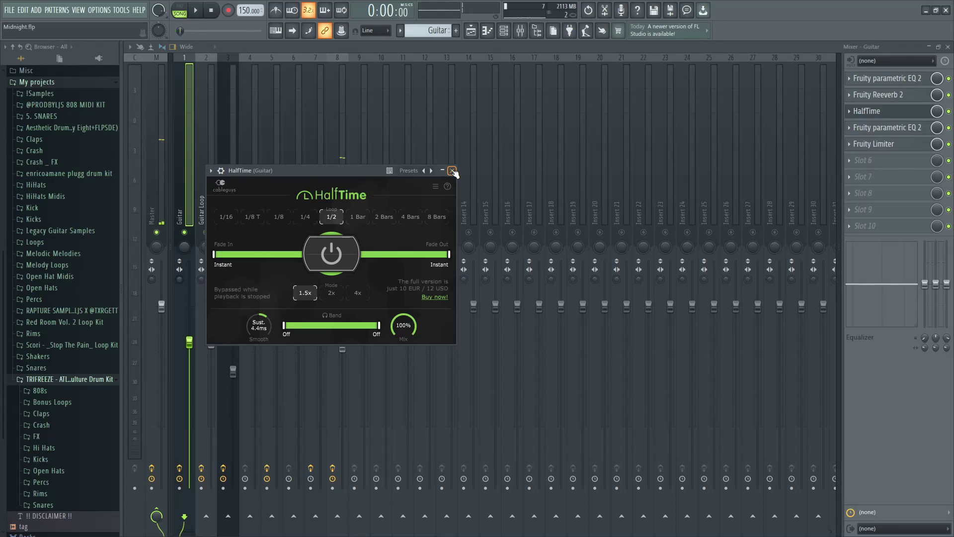
{"action": "left_click", "coordinate": [452, 171]}
{"action": "key", "text": "space"}
- Review the second Fruity parametric EQ 2 and the Fruity Limiter settings on the Guitar mixer track
{"action": "left_click", "coordinate": [879, 127]}
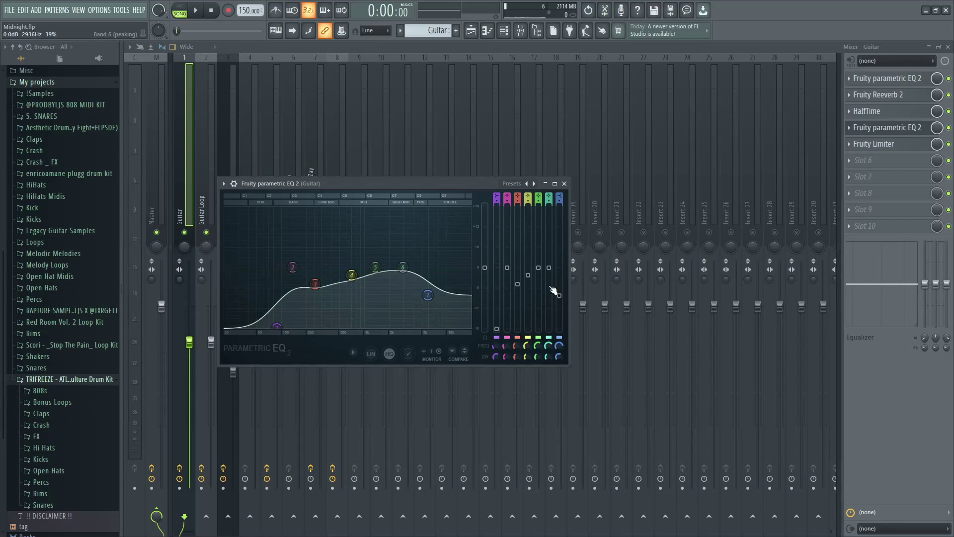
{"action": "left_click", "coordinate": [564, 183]}
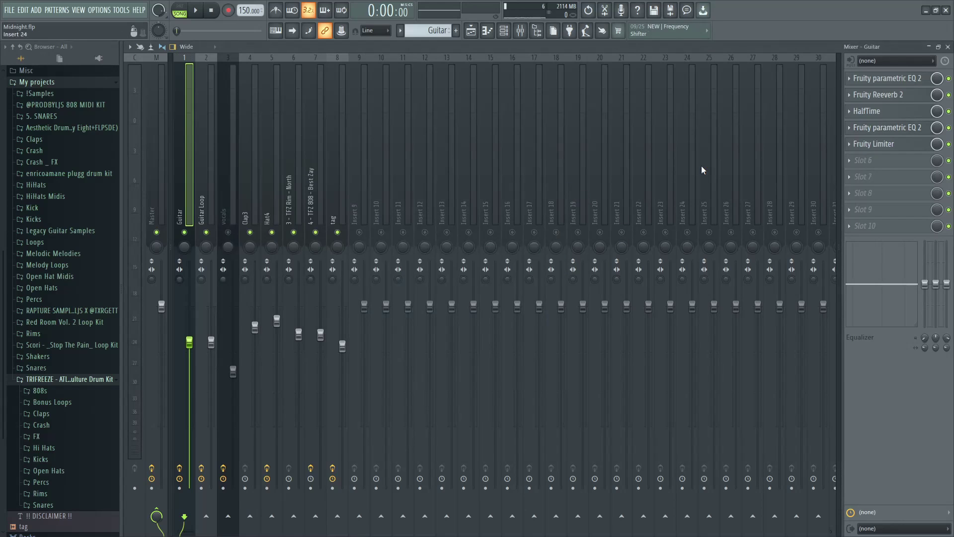
{"action": "left_click", "coordinate": [875, 144]}
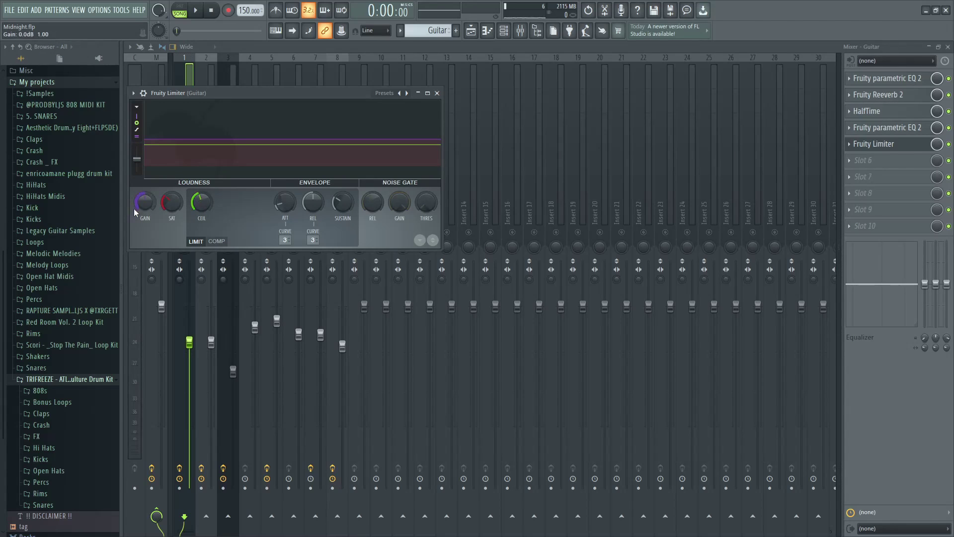
{"action": "left_click", "coordinate": [437, 93]}
{"action": "key", "text": "F7"}
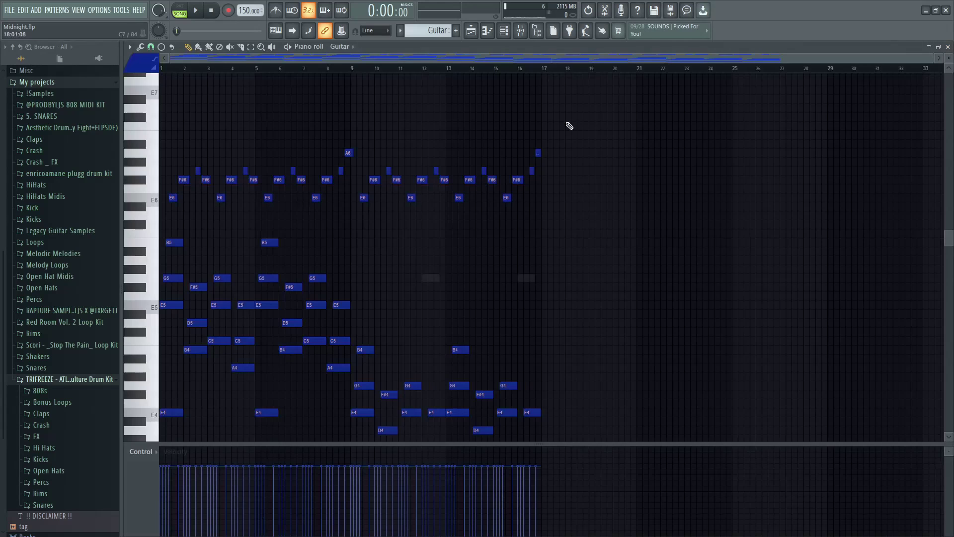
{"action": "key", "text": "F5"}
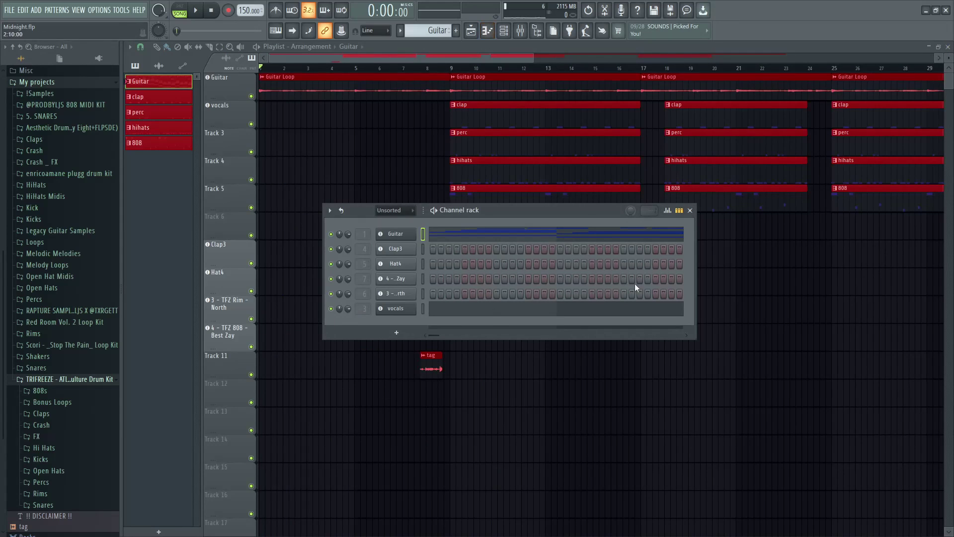
{"action": "key", "text": "F9"}
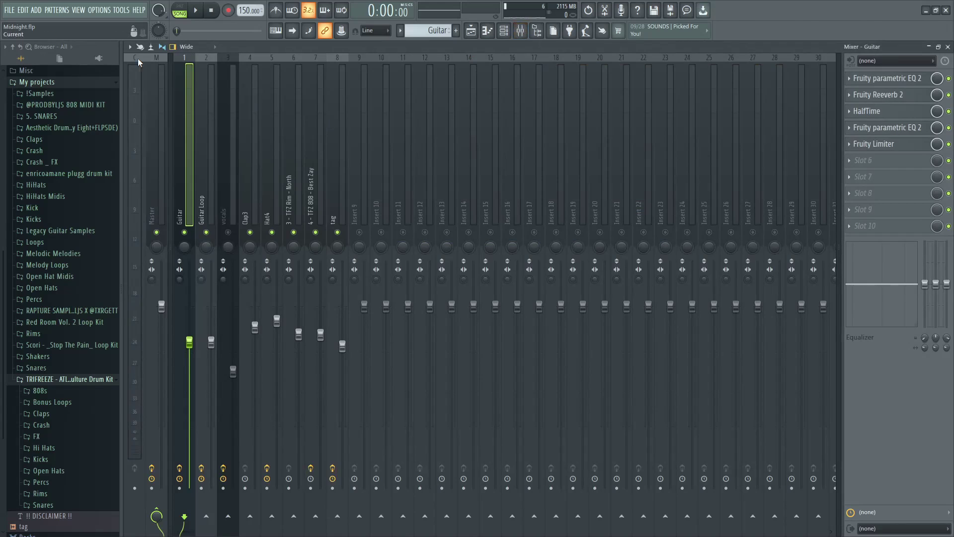
- Arm the Guitar mixer track for disk recording and disarm it again
{"action": "left_click", "coordinate": [129, 48]}
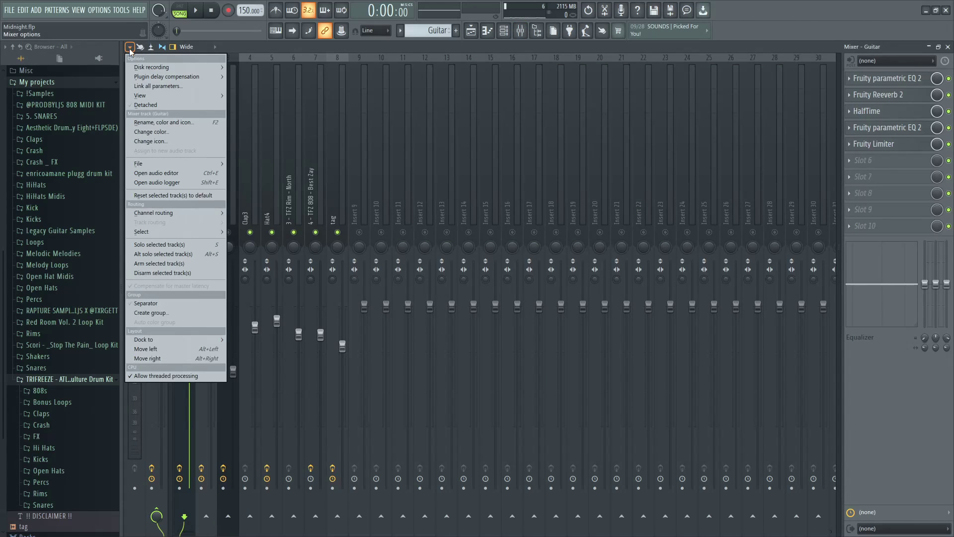
{"action": "left_click", "coordinate": [177, 497]}
{"action": "left_click", "coordinate": [180, 487]}
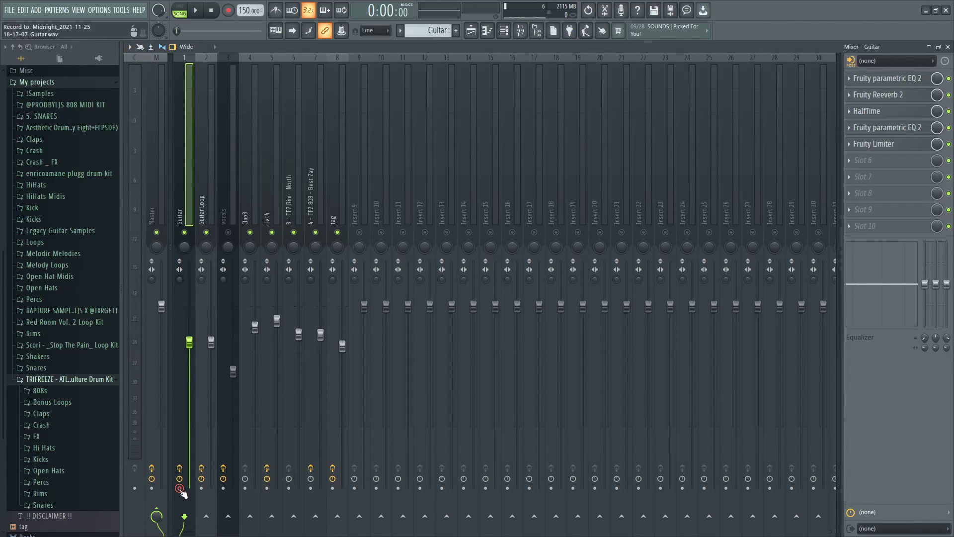
{"action": "left_click", "coordinate": [179, 488]}
- Examine the mixer's disk recording options for rendering armed tracks to wave files, keeping the Guitar track selected
{"action": "left_click", "coordinate": [130, 47]}
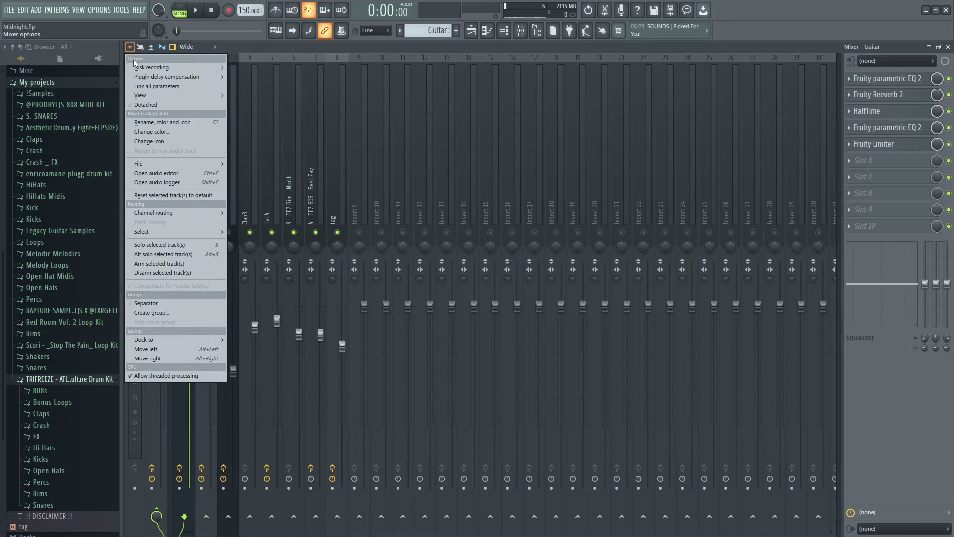
{"action": "mouse_move", "coordinate": [136, 66]}
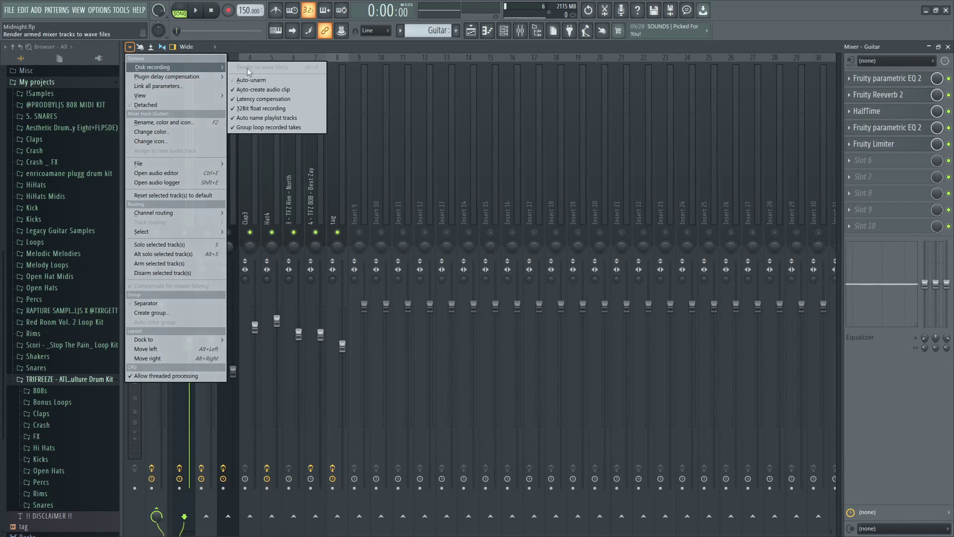
{"action": "left_click", "coordinate": [154, 432]}
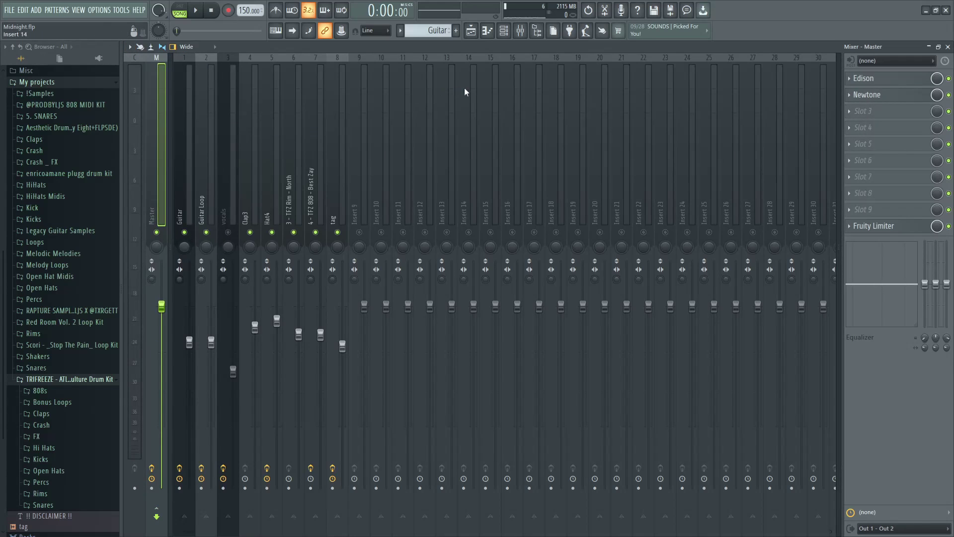
{"action": "left_click", "coordinate": [189, 156]}
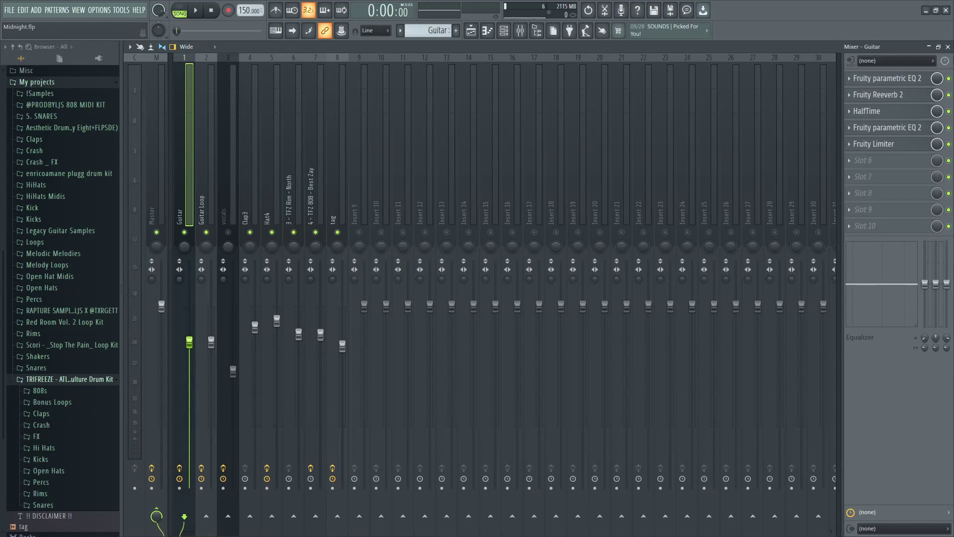
- Open the hihats clip from the playlist in the piano roll and listen to the Hat4 pattern
{"action": "left_click", "coordinate": [948, 47]}
{"action": "left_click", "coordinate": [454, 74]}
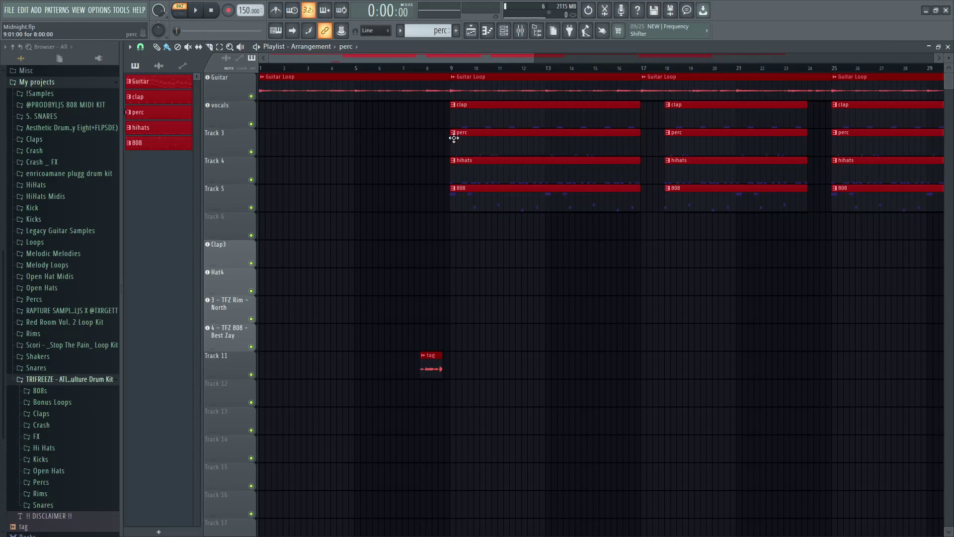
{"action": "double_click", "coordinate": [471, 169]}
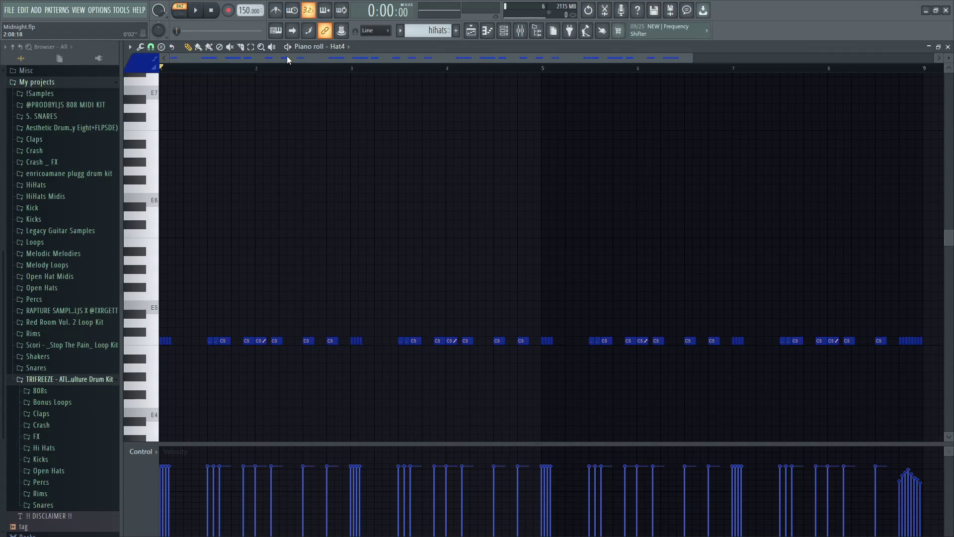
{"action": "key", "text": "space"}
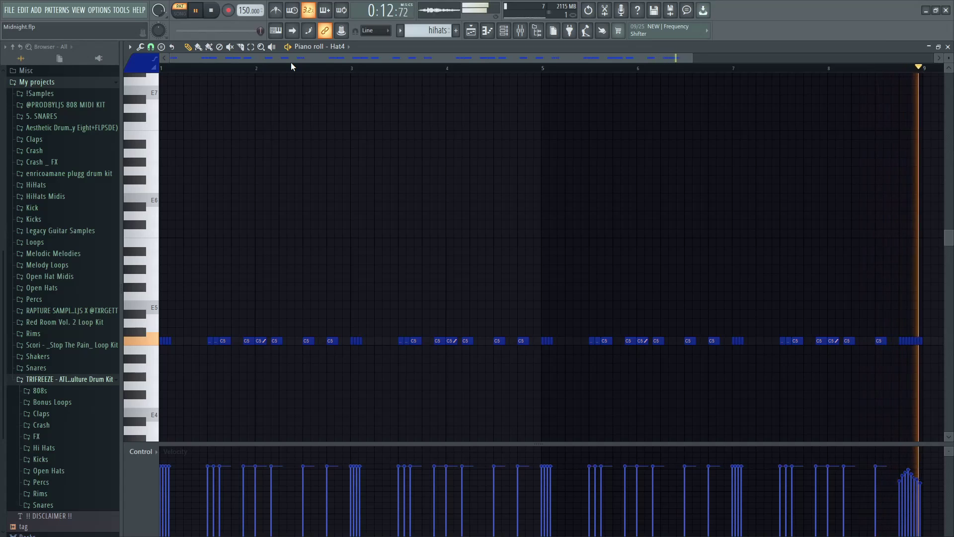
{"action": "key", "text": "l"}
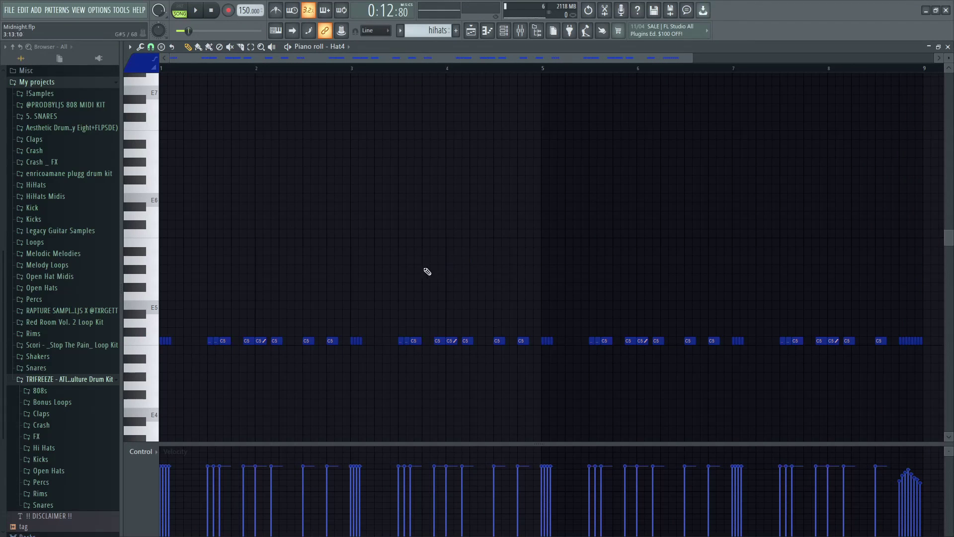
{"action": "key", "text": "ctrl+a"}
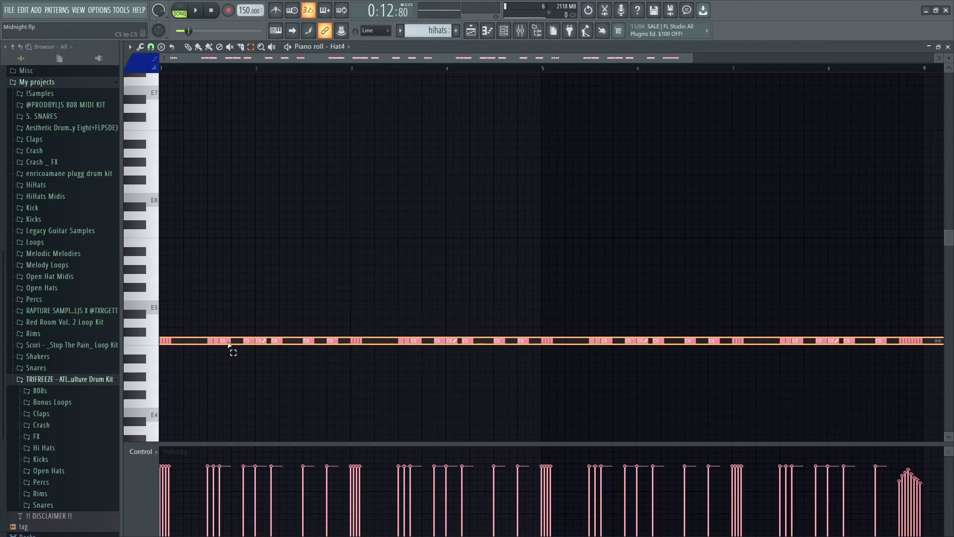
{"action": "key", "text": "ctrl+d"}
{"action": "left_click_drag", "start_coordinate": [164, 341], "coordinate": [339, 342]}
{"action": "left_click", "coordinate": [350, 321]}
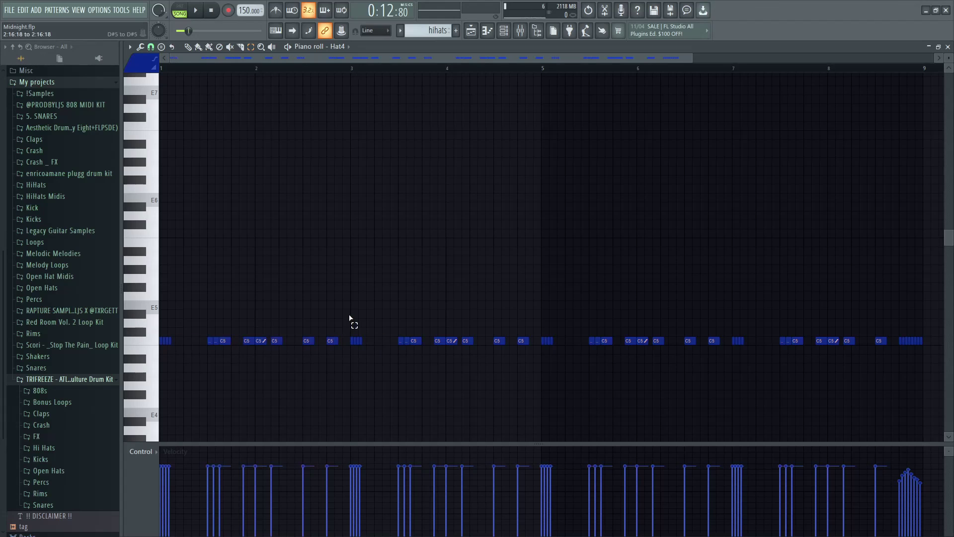
{"action": "left_click_drag", "start_coordinate": [351, 336], "coordinate": [888, 338]}
{"action": "left_click", "coordinate": [888, 338]}
{"action": "left_click", "coordinate": [881, 341]}
- Try the chopper on an A#4 note placed beneath the last Hat4 roll, discard the chop and delete the note
{"action": "left_click", "coordinate": [904, 358]}
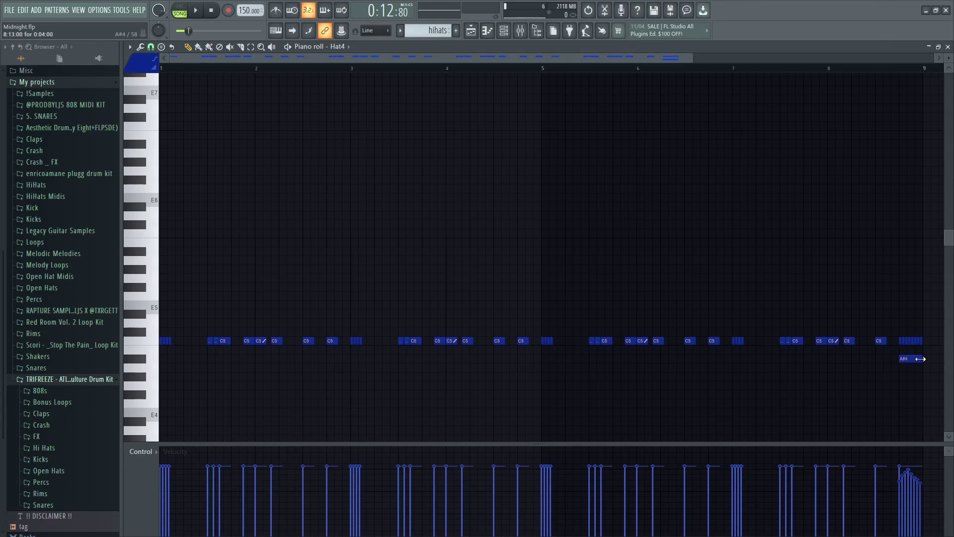
{"action": "left_click", "coordinate": [912, 360]}
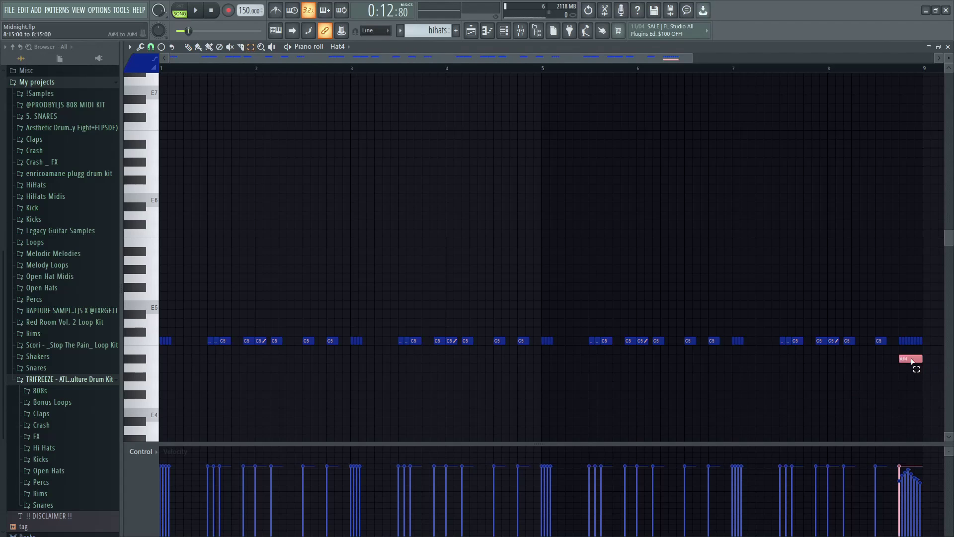
{"action": "key", "text": "alt+u"}
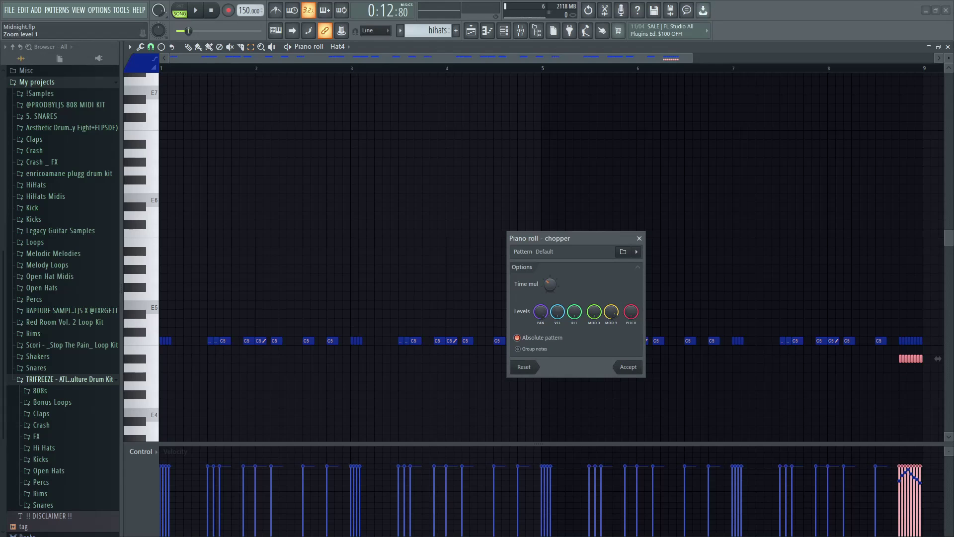
{"action": "left_click", "coordinate": [639, 239]}
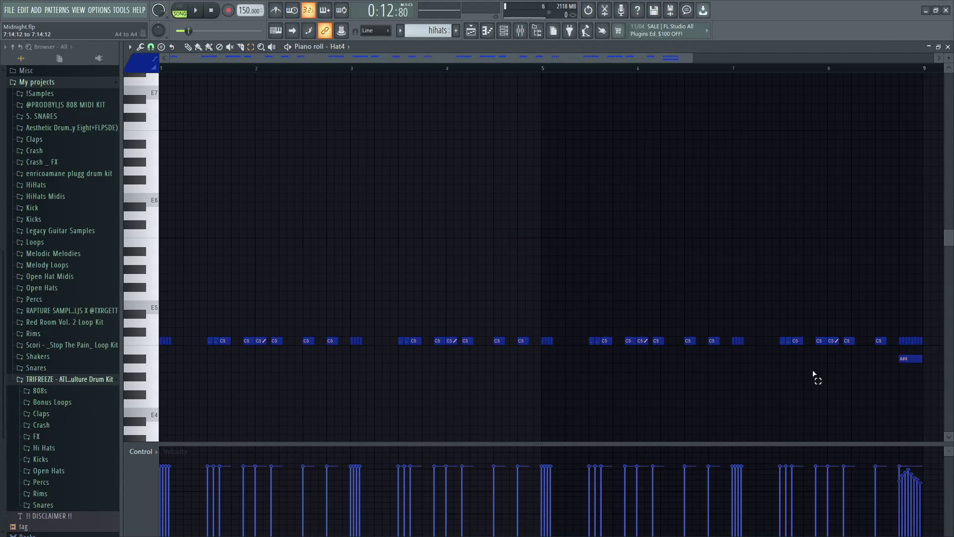
{"action": "right_click", "coordinate": [902, 360]}
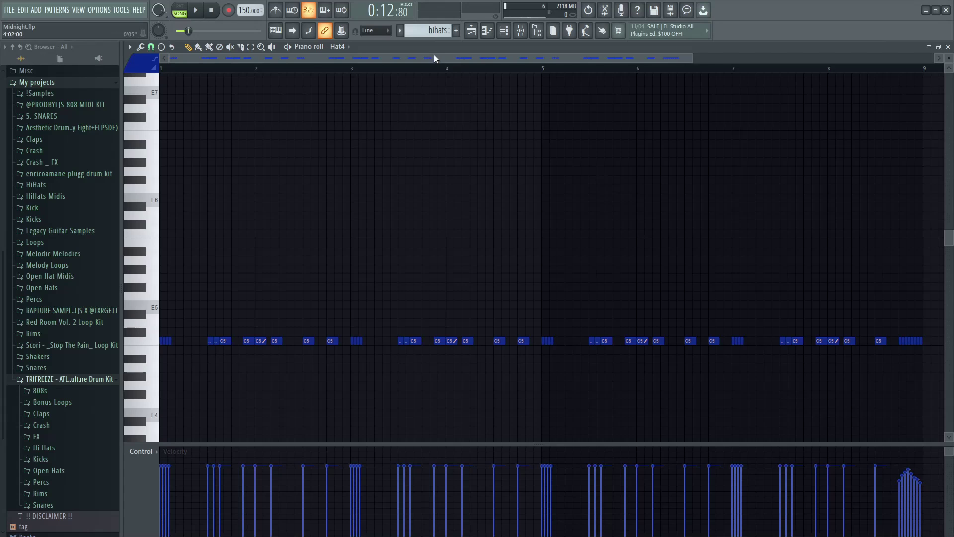
- Look at the step fill options of the Hat4 channel in the channel rack and close the rack
{"action": "left_click", "coordinate": [503, 31]}
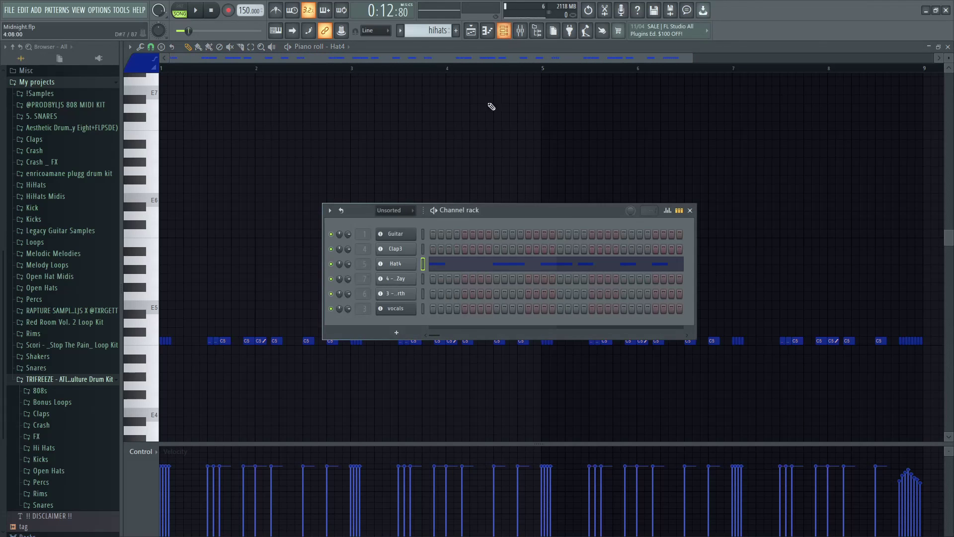
{"action": "right_click", "coordinate": [396, 265]}
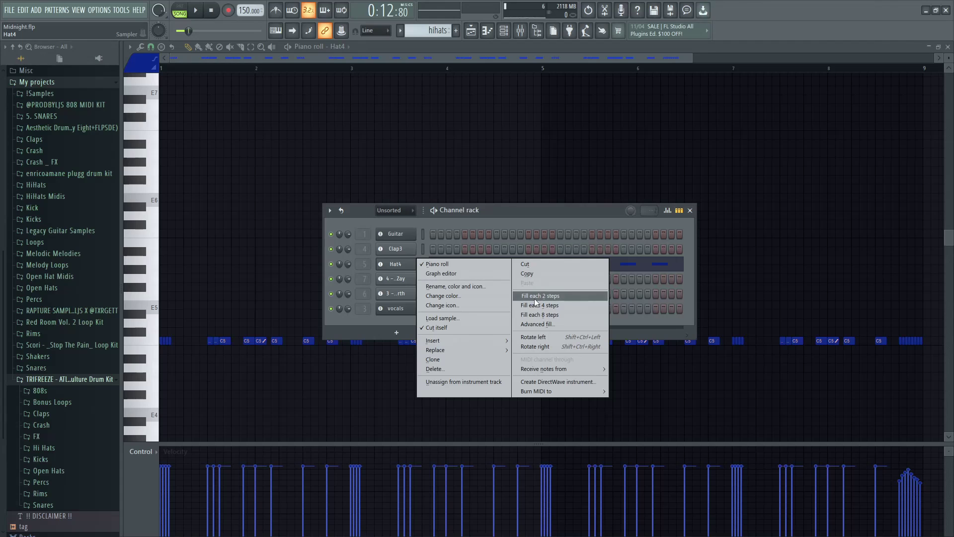
{"action": "left_click", "coordinate": [690, 210]}
{"action": "left_click", "coordinate": [690, 210]}
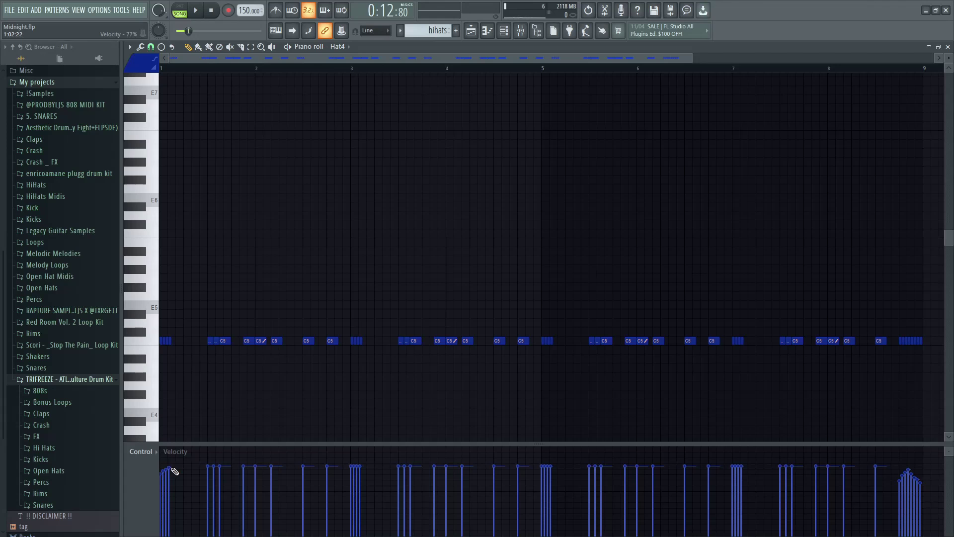
- Vary the velocities of individual Hat4 notes in bars 1 to 5, including the rolls at bars 3 and 5, while the song plays
{"action": "key", "text": "space"}
{"action": "left_click", "coordinate": [214, 475]}
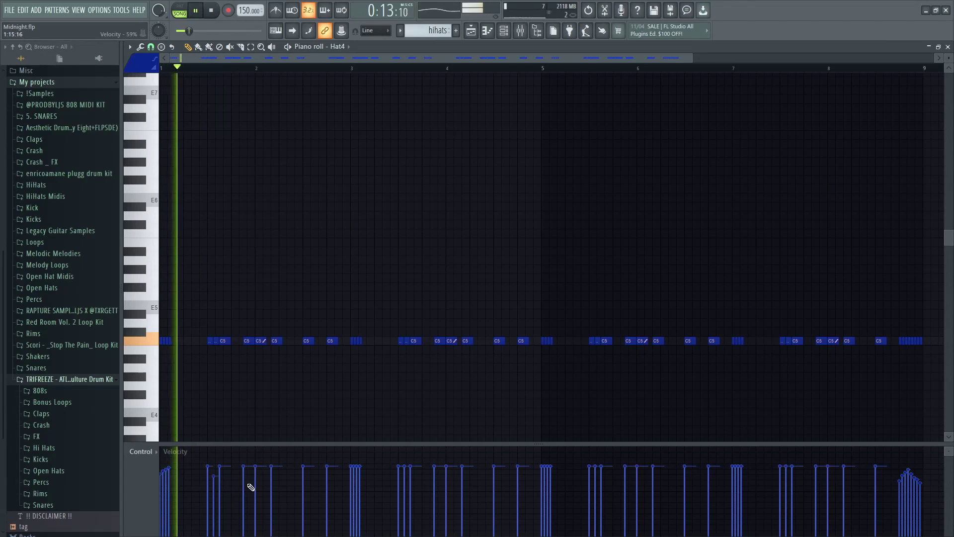
{"action": "left_click", "coordinate": [255, 480]}
{"action": "left_click", "coordinate": [302, 475]}
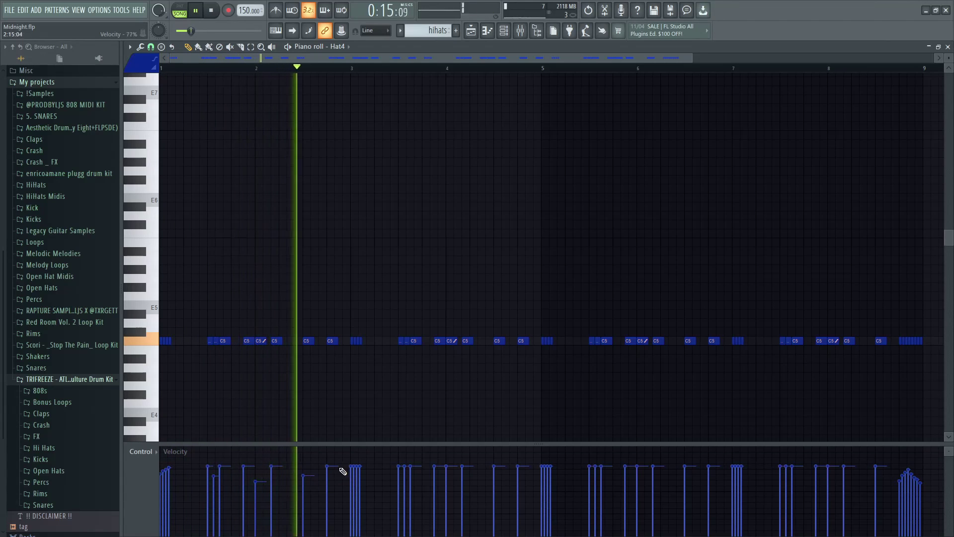
{"action": "left_click", "coordinate": [351, 490]}
{"action": "left_click", "coordinate": [356, 490]}
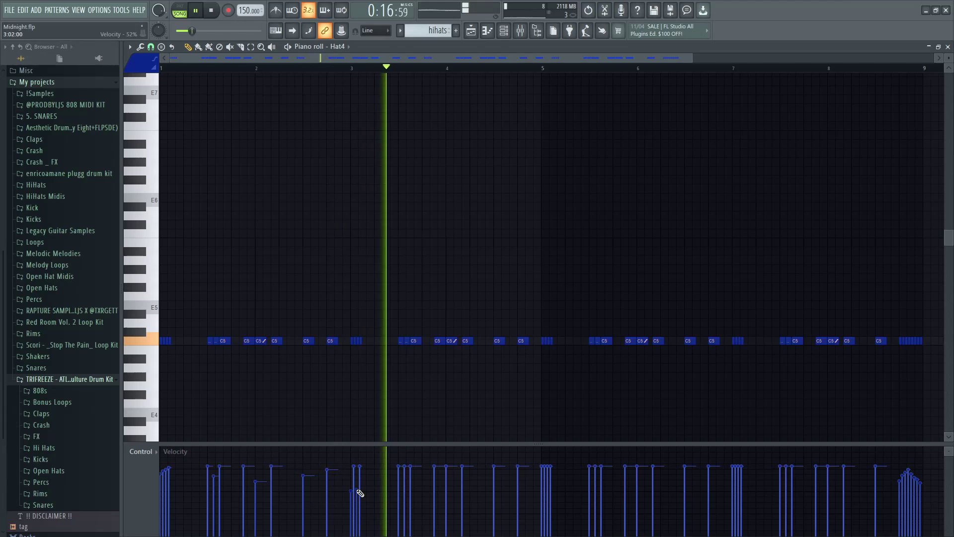
{"action": "left_click", "coordinate": [446, 497]}
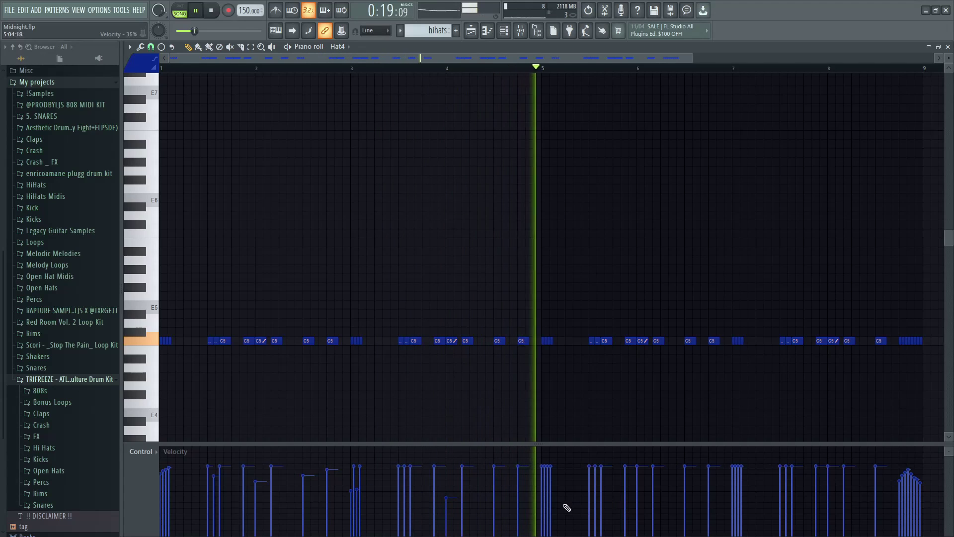
{"action": "left_click", "coordinate": [545, 491]}
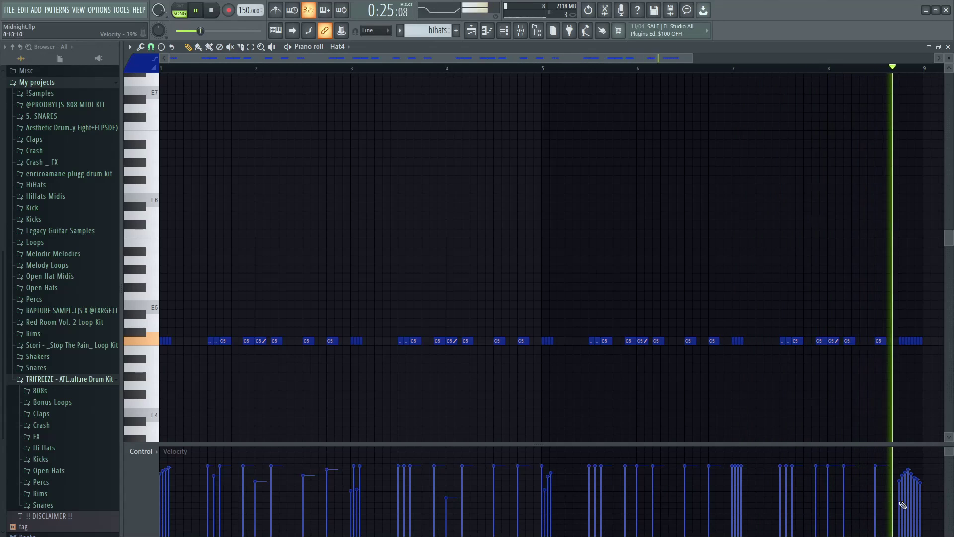
{"action": "key", "text": "space"}
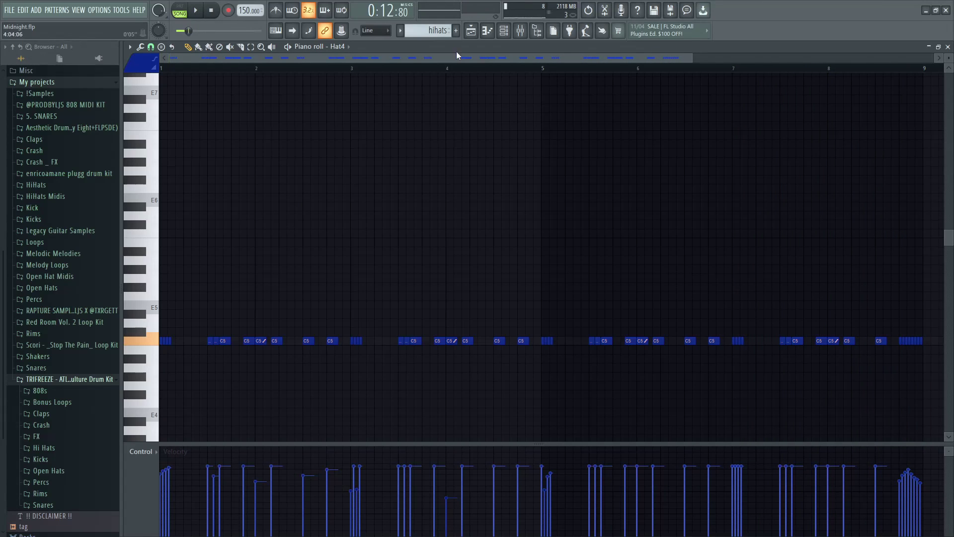
- Open the 808 clip from the playlist in the piano roll and listen to it in pattern mode
{"action": "key", "text": "F5"}
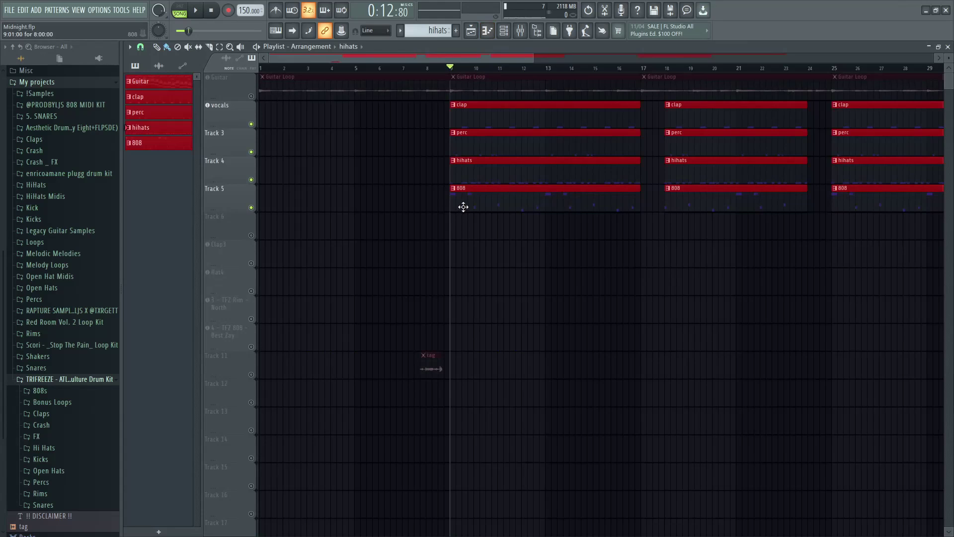
{"action": "double_click", "coordinate": [463, 204]}
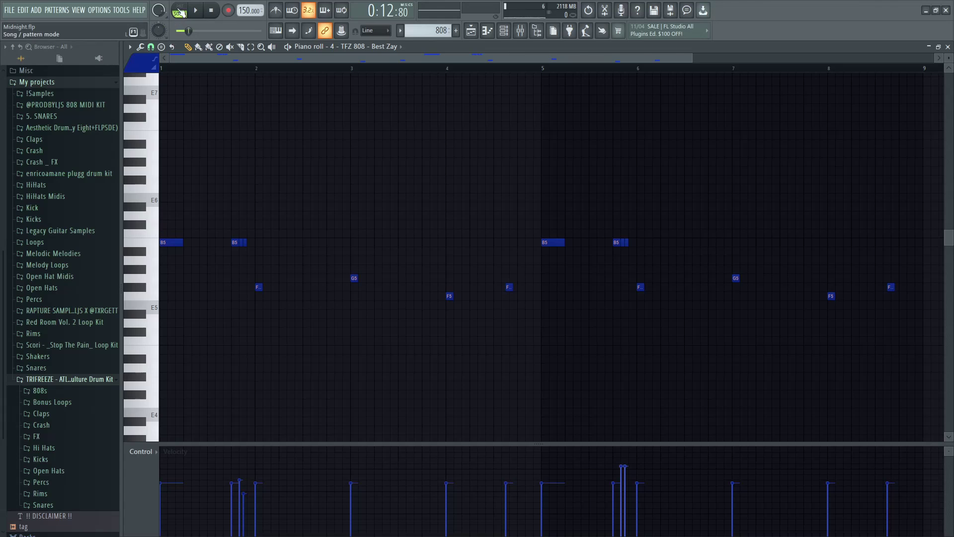
{"action": "key", "text": "l"}
{"action": "key", "text": "space"}
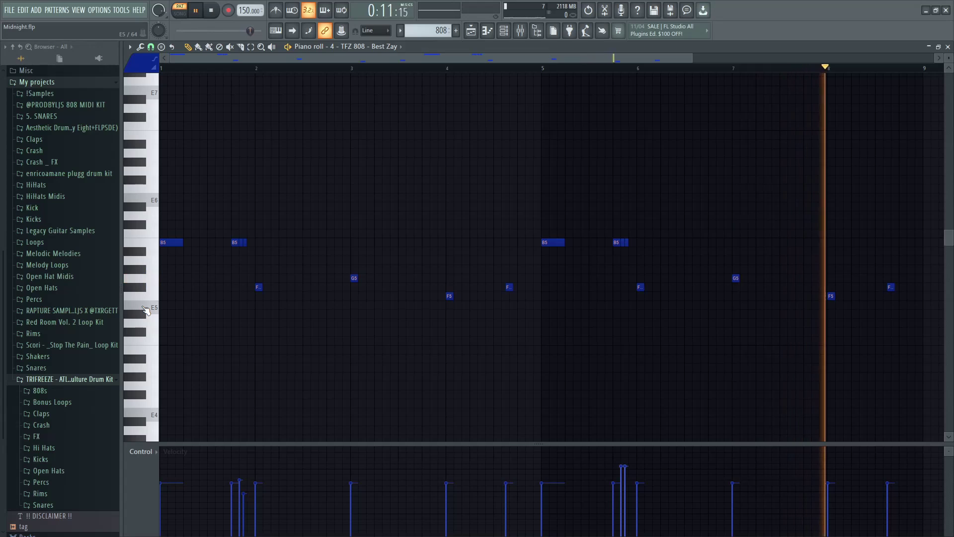
{"action": "key", "text": "space"}
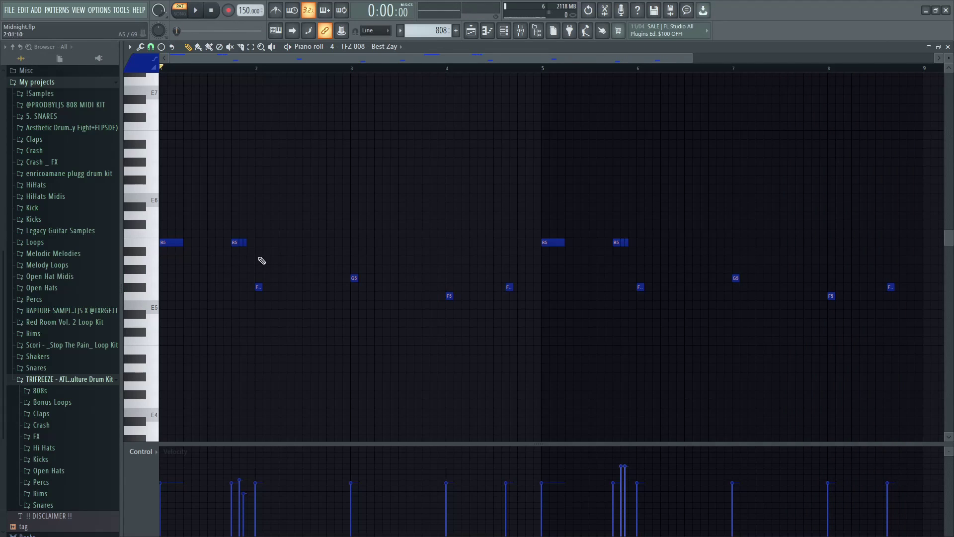
- Audition the 808 pattern's B5, F#5 and G5 notes in the first four bars one by one
{"action": "left_click", "coordinate": [154, 250]}
{"action": "left_click", "coordinate": [242, 242]}
{"action": "left_click", "coordinate": [260, 287]}
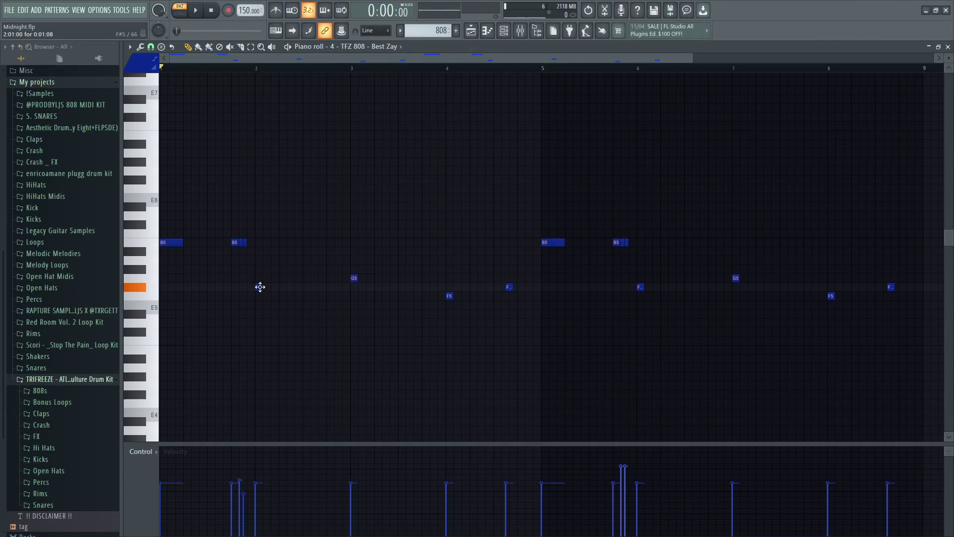
{"action": "left_click", "coordinate": [352, 278]}
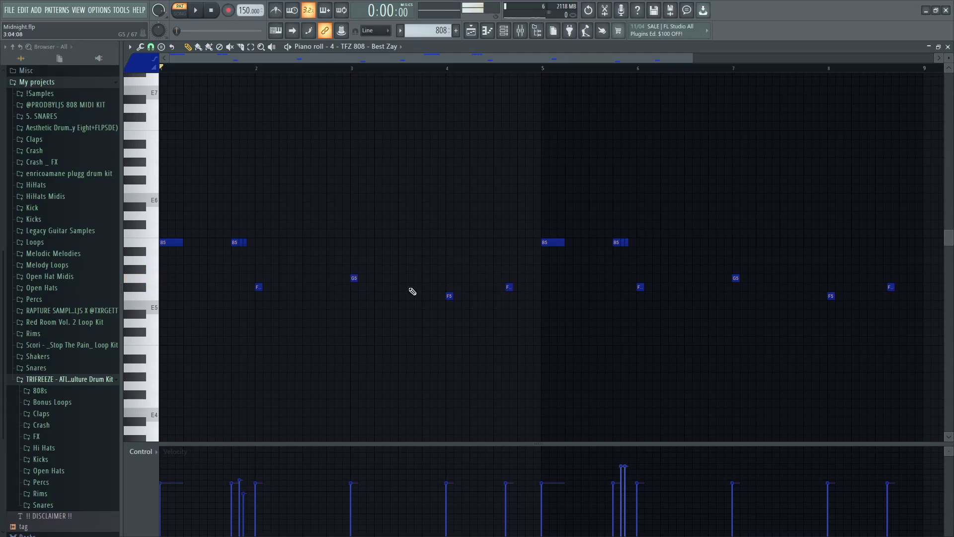
{"action": "left_click", "coordinate": [508, 287]}
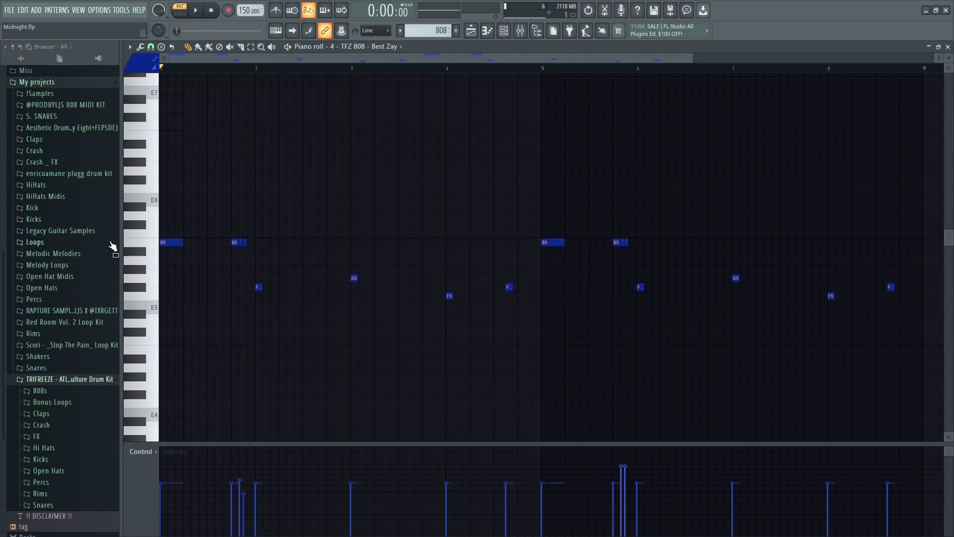
- Delete the first B5 note of the 808 pattern and redraw it at the start of bar 1, about one beat long
{"action": "key", "text": "t"}
{"action": "left_click", "coordinate": [162, 250]}
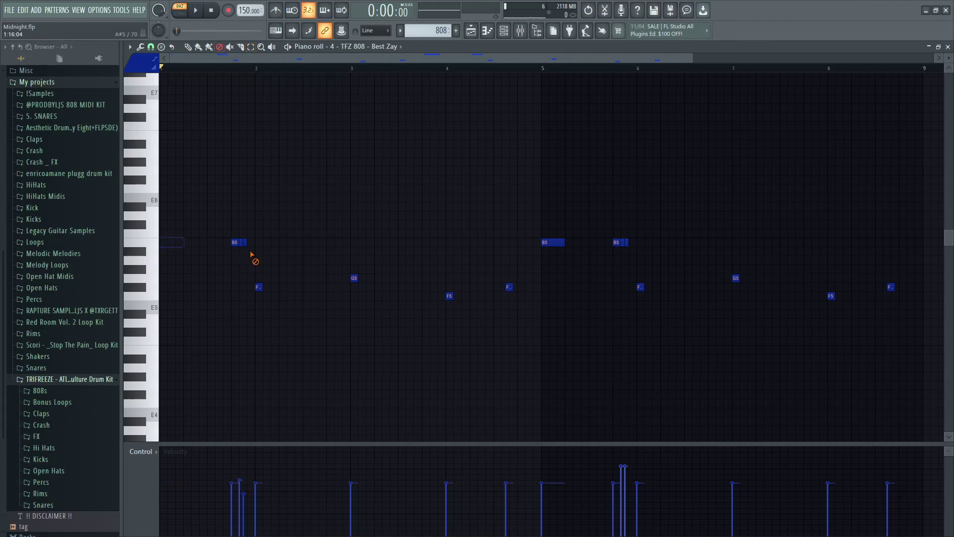
{"action": "key", "text": "p"}
{"action": "left_click", "coordinate": [162, 243]}
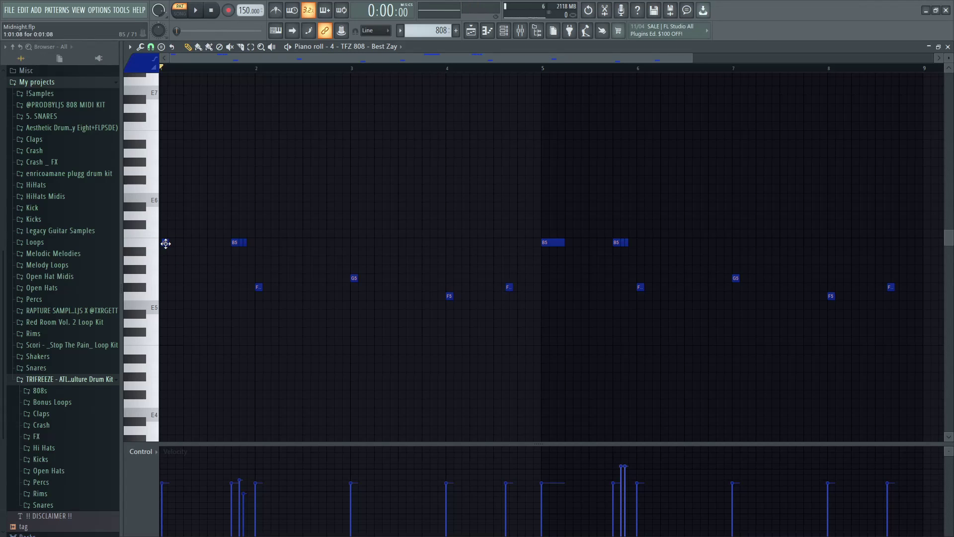
{"action": "left_click_drag", "start_coordinate": [165, 242], "coordinate": [187, 242]}
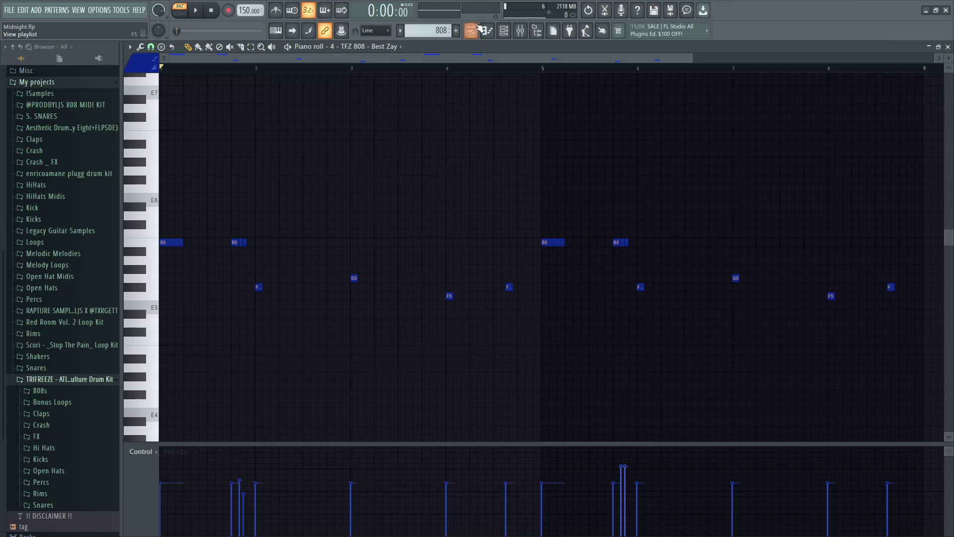
- Return to the playlist and listen to the full arrangement in song mode from bar 9
{"action": "key", "text": "F5"}
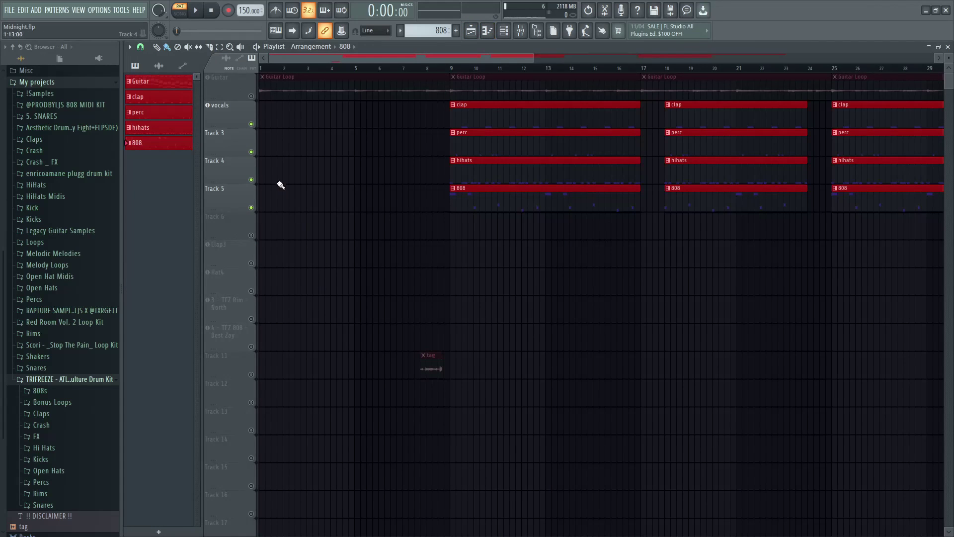
{"action": "left_click", "coordinate": [452, 69]}
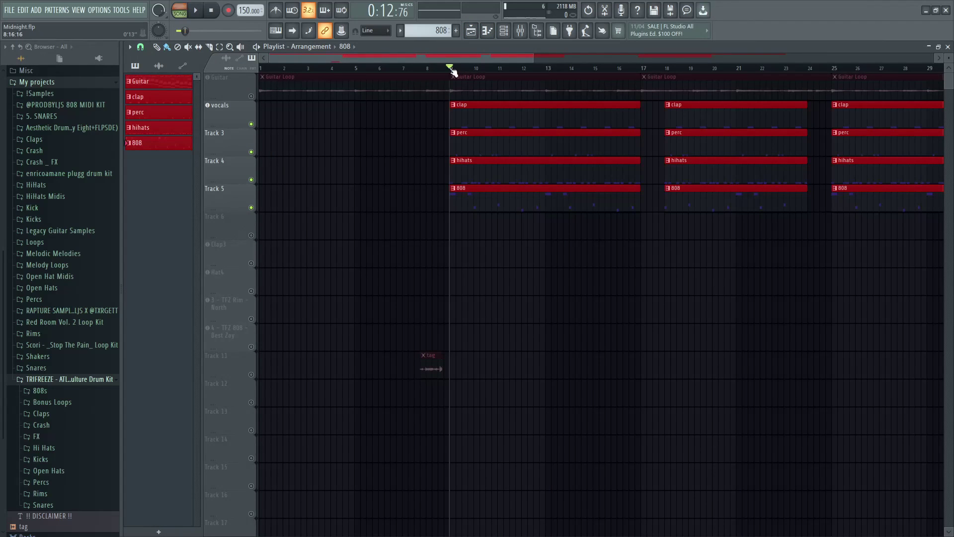
{"action": "key", "text": "space"}
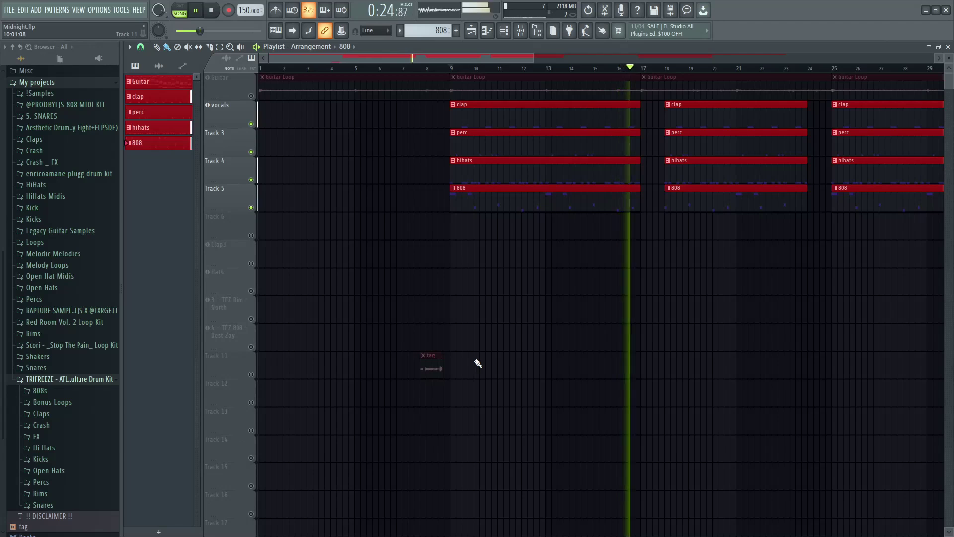
{"action": "key", "text": "space"}
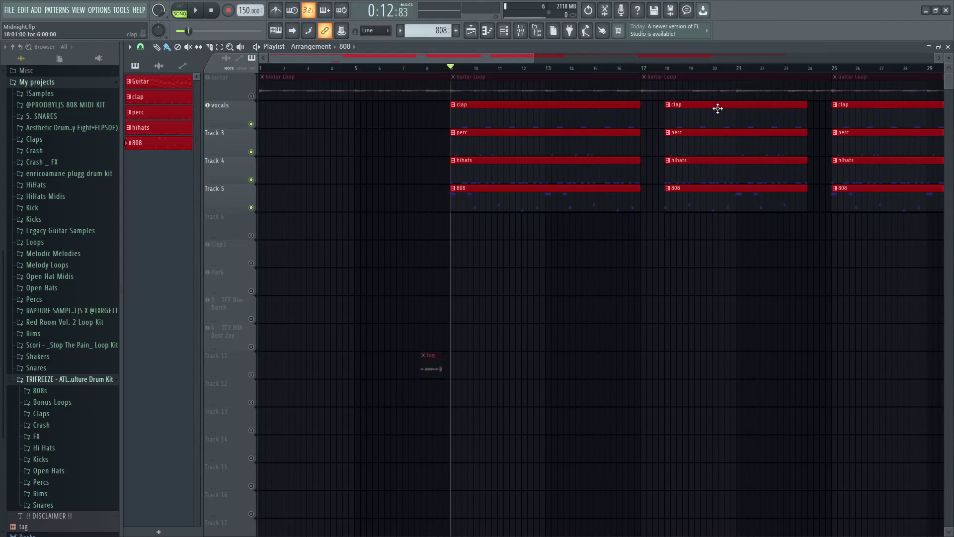